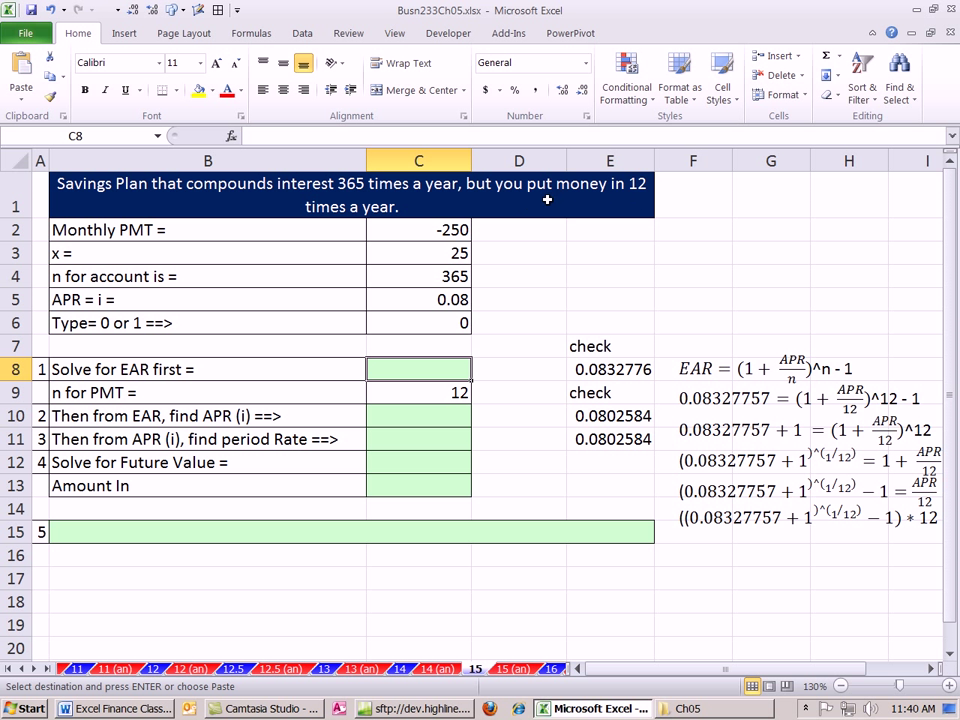
Check the input values: monthly payment -250, x of 25, 365 periods and APR 0.08
left_click(396, 229)
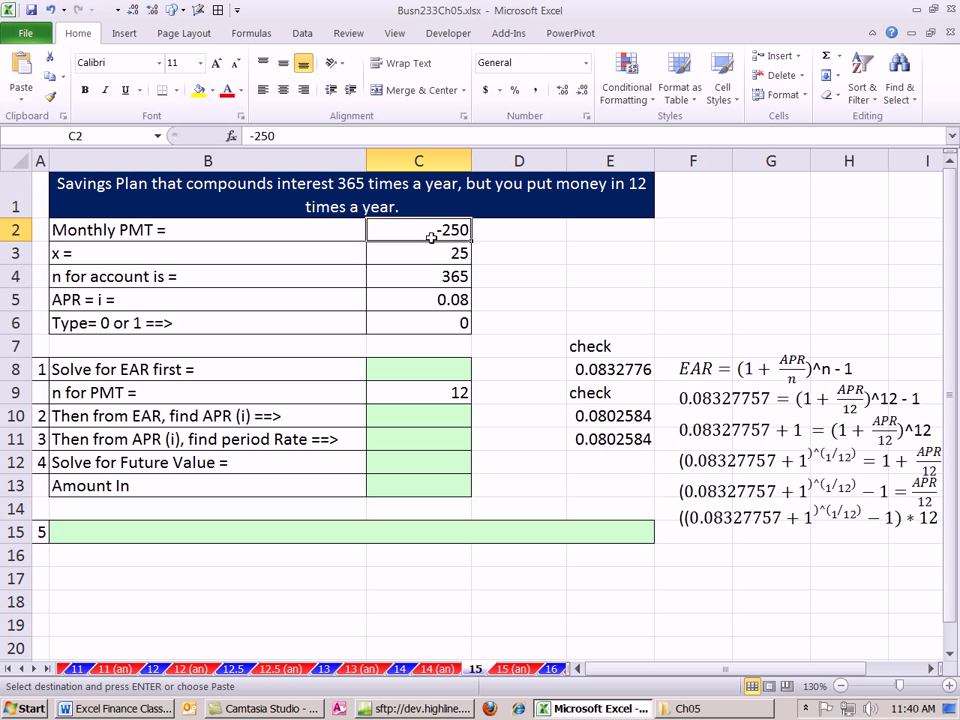
left_click(409, 256)
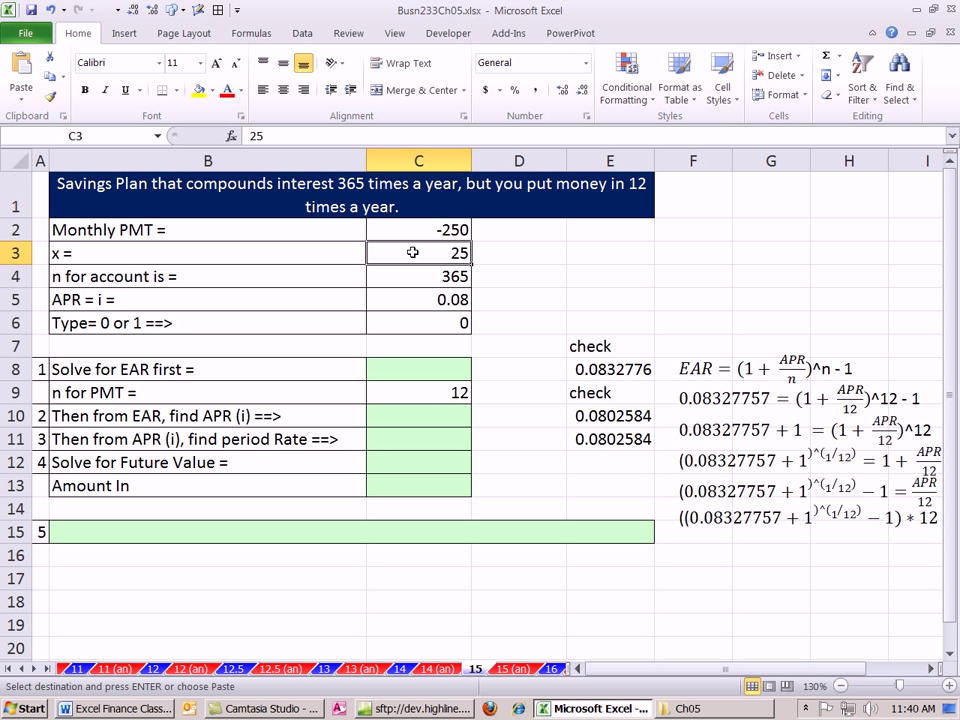
left_click(401, 284)
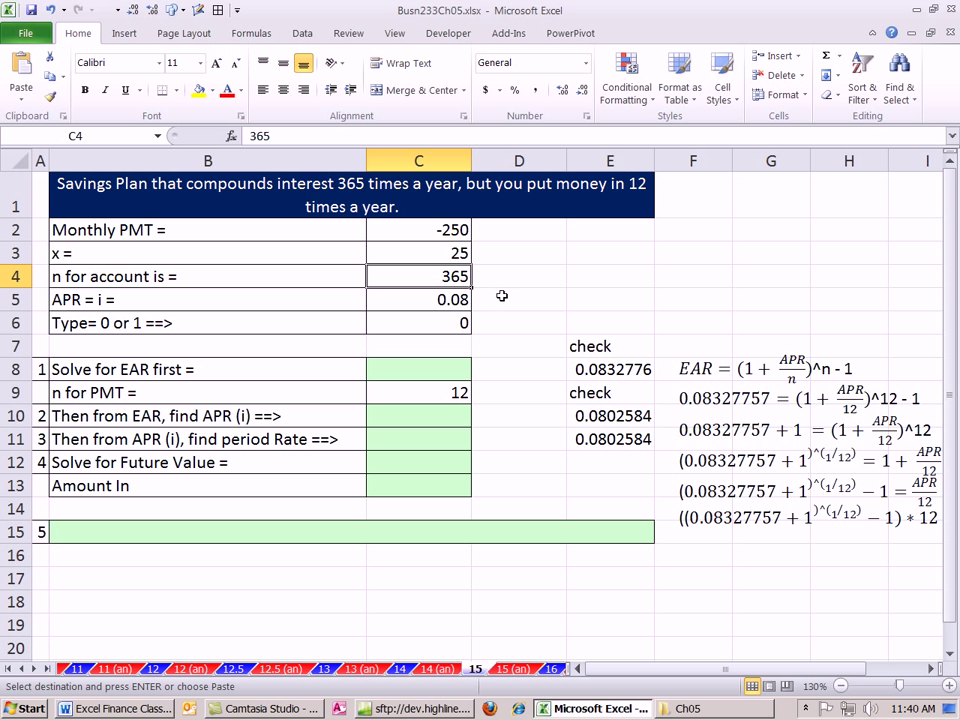
left_click(433, 300)
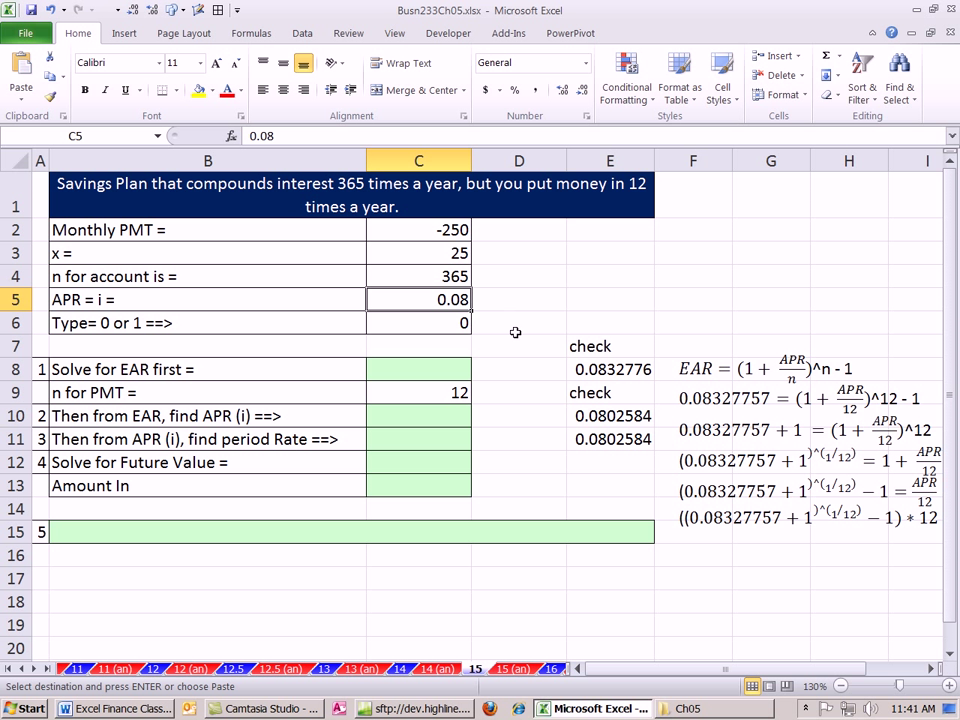
Review the EAR check formula in E8 without changing it, noting the 365 periods in C4
left_click(414, 369)
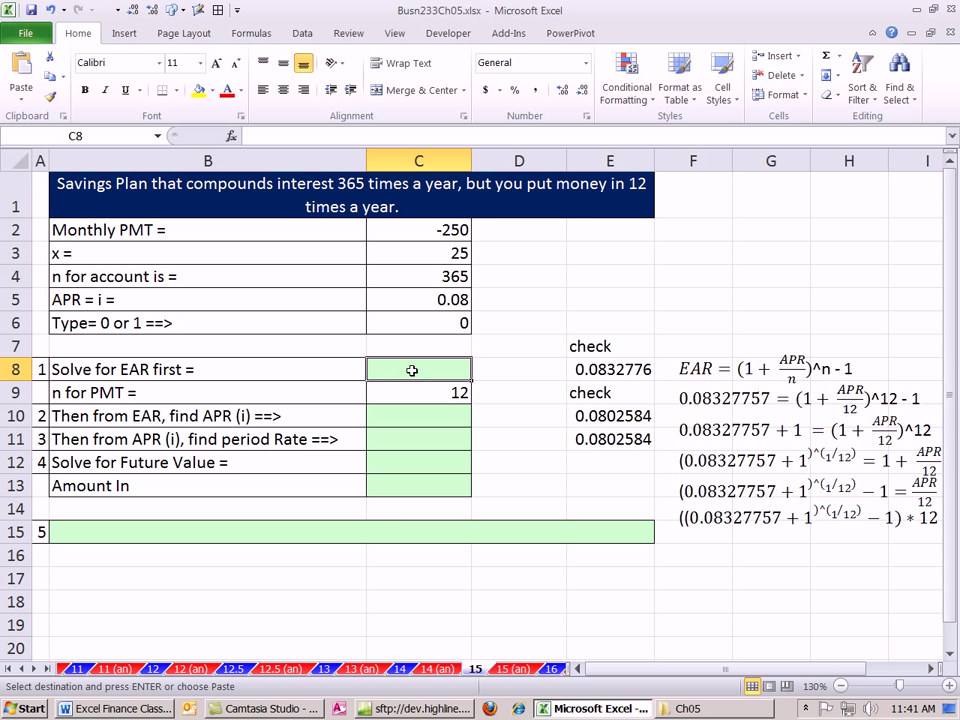
double_click(580, 369)
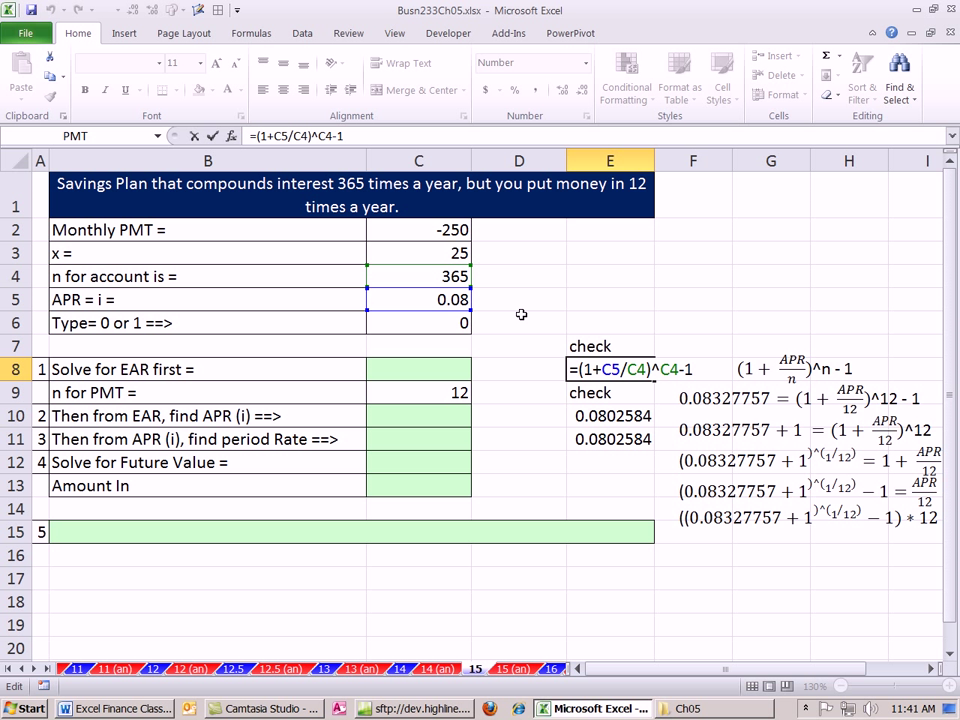
key("ctrl+Return")
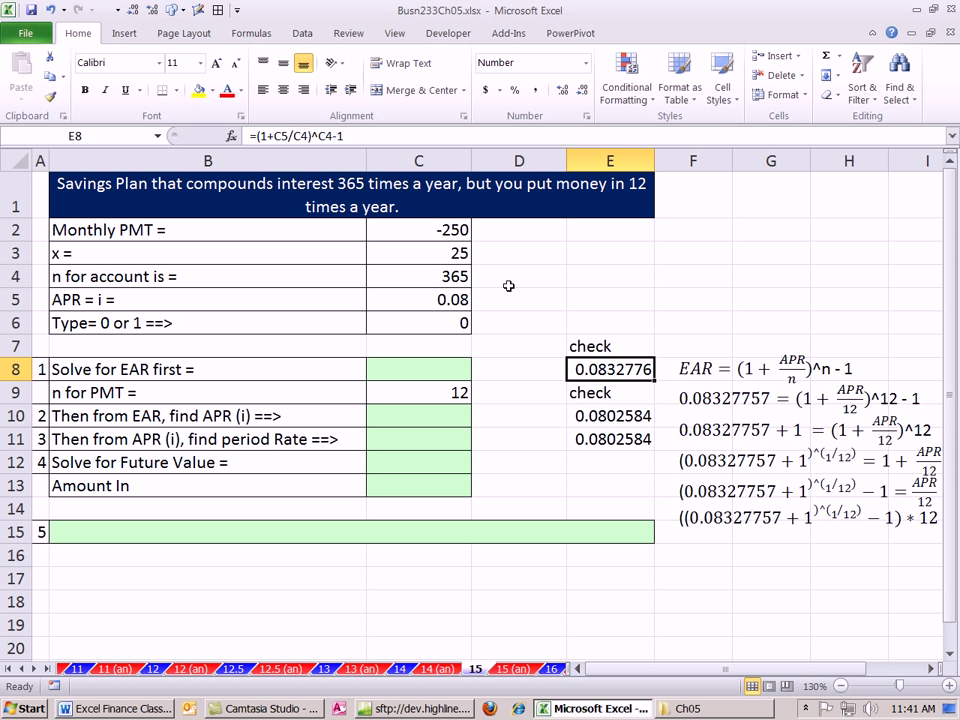
left_click(428, 277)
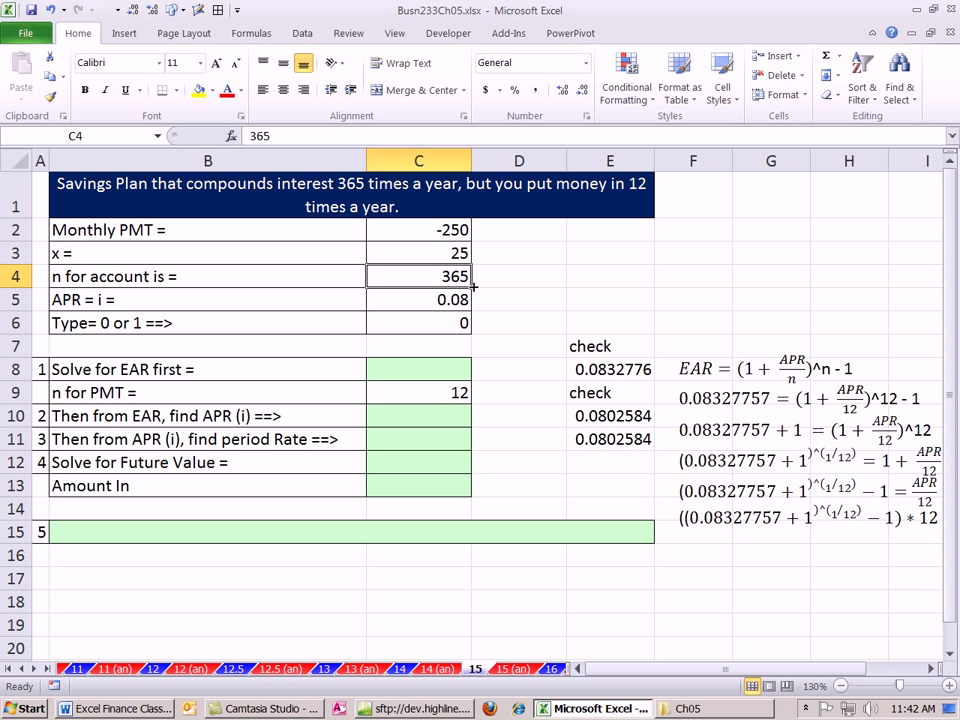
Enter =EFFECT(C5,C4) in C8, returning an EAR of 0.083277572
left_click(441, 373)
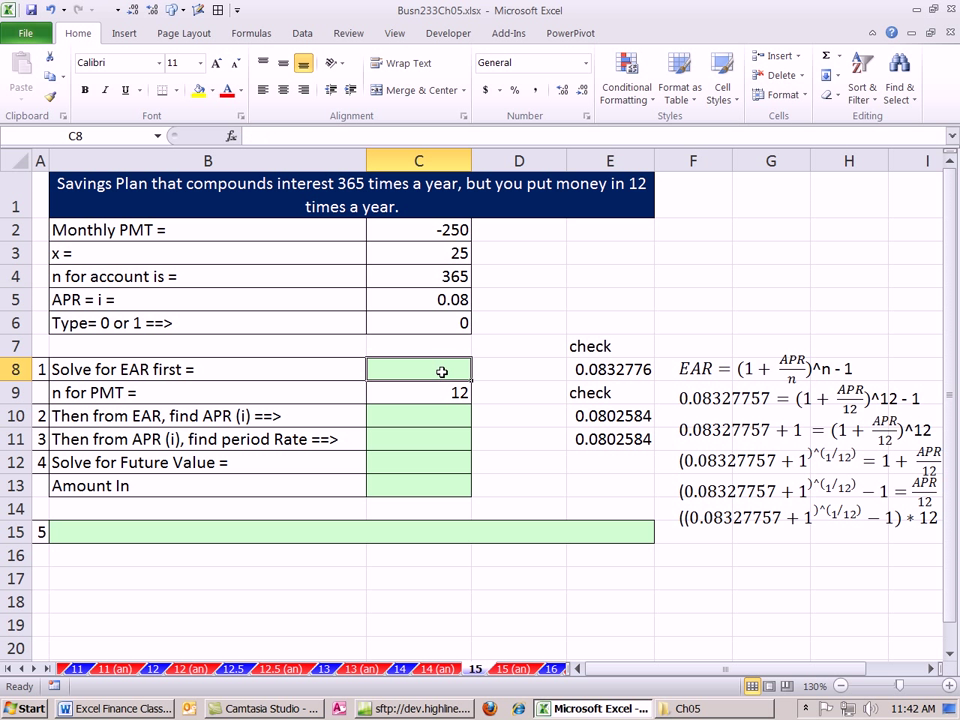
type("=eff")
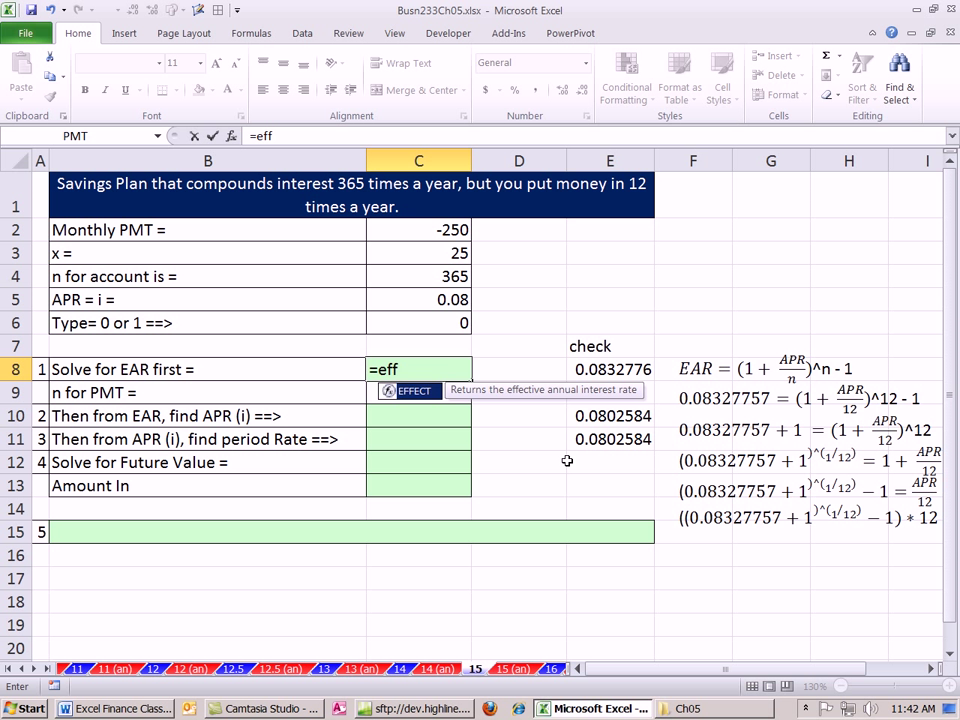
key("Tab")
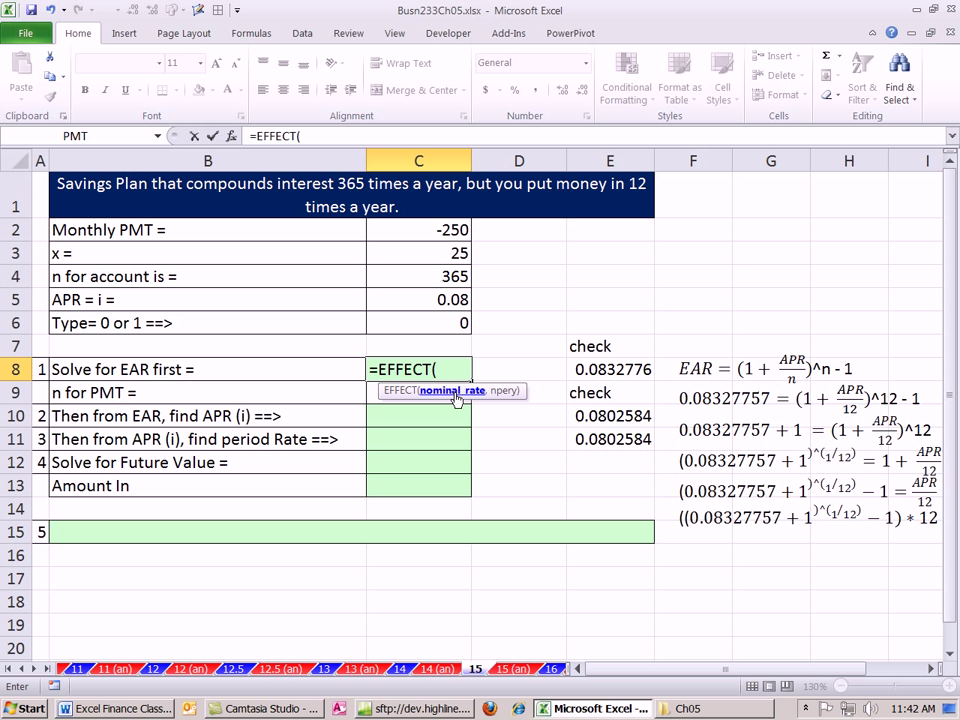
left_click(439, 299)
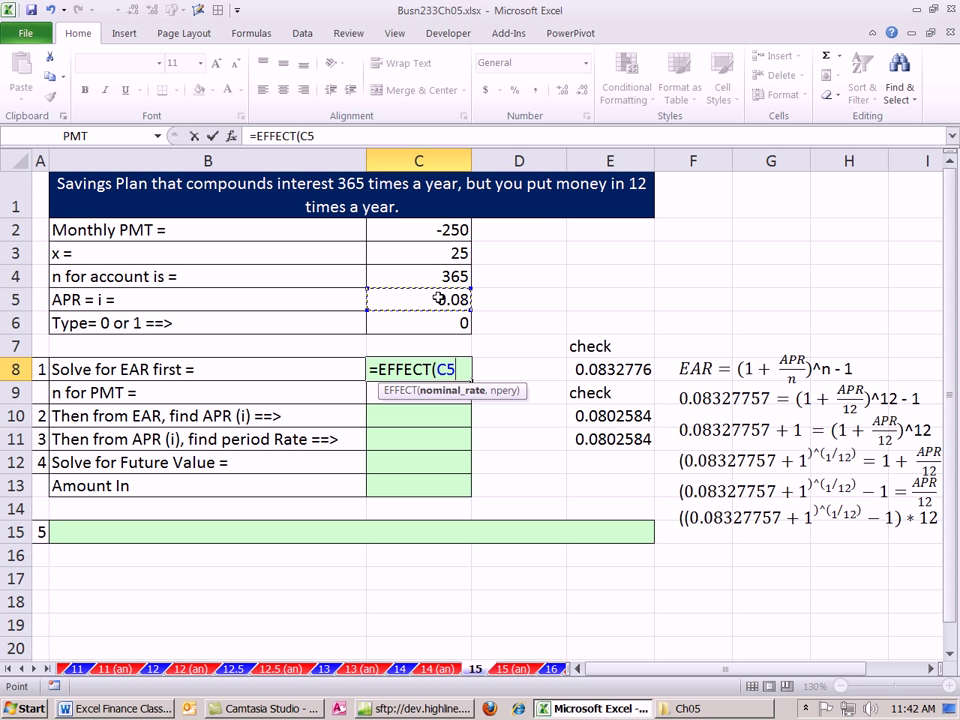
type(",")
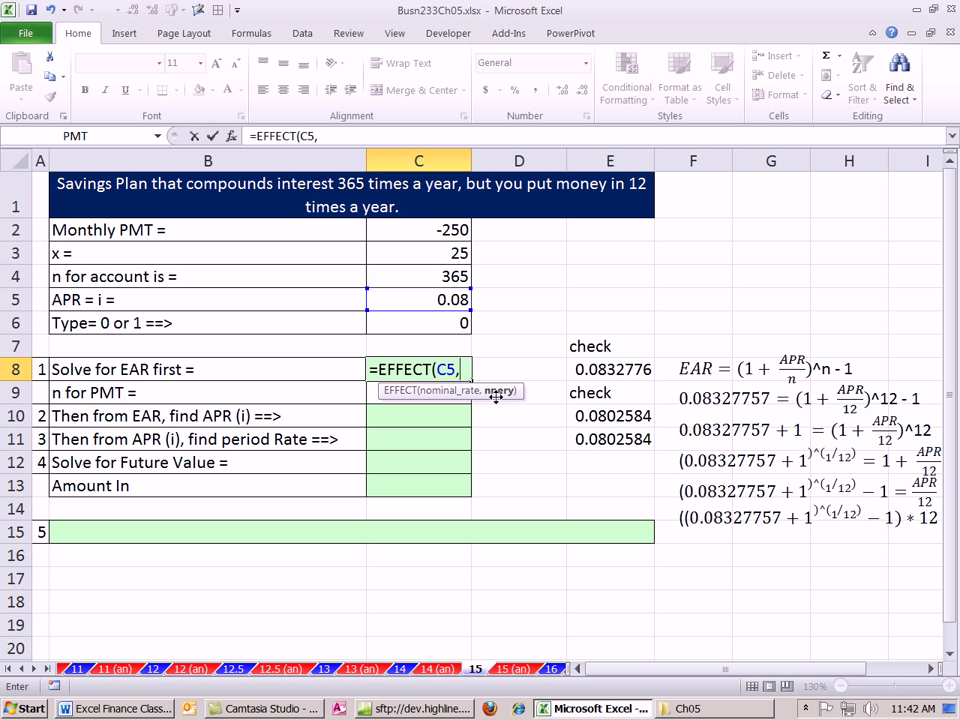
left_click(410, 276)
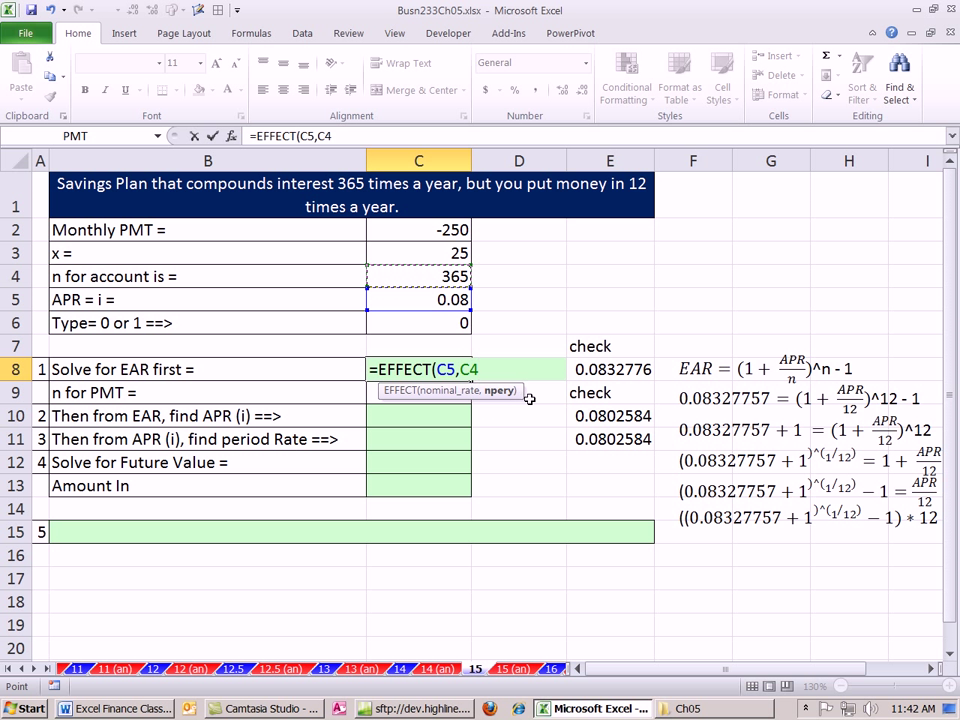
key("ctrl+Return")
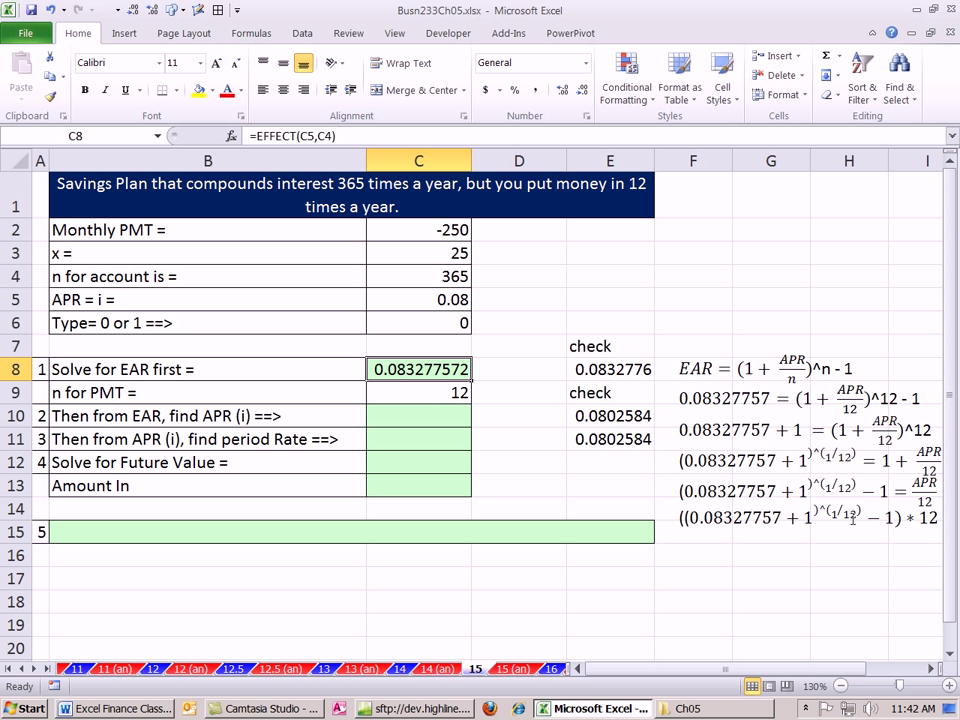
left_click(610, 416)
key("F2")
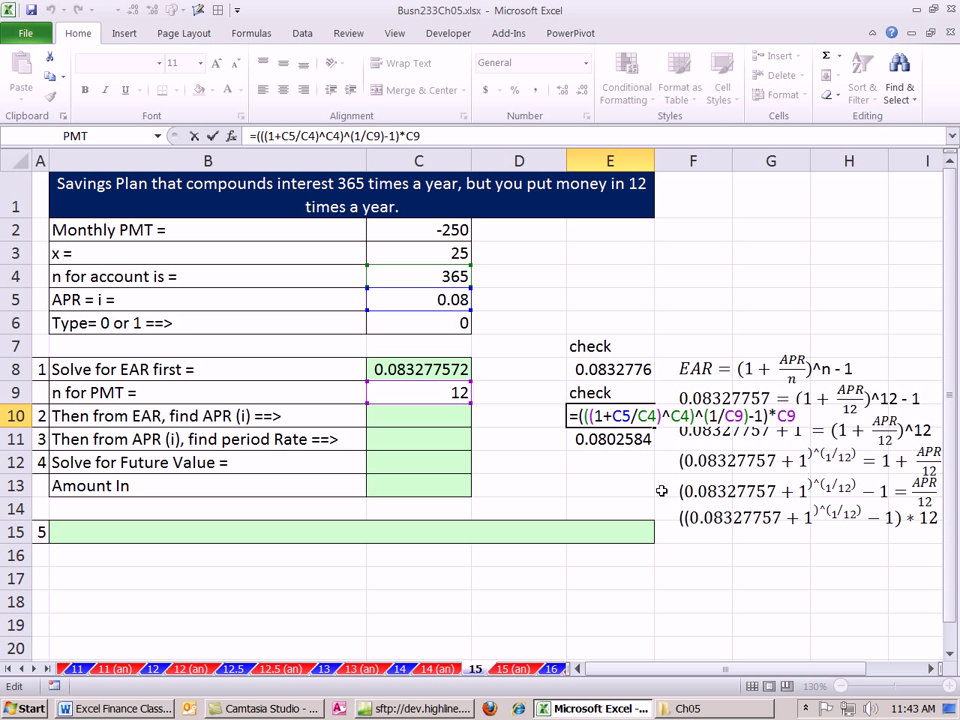
key("Escape")
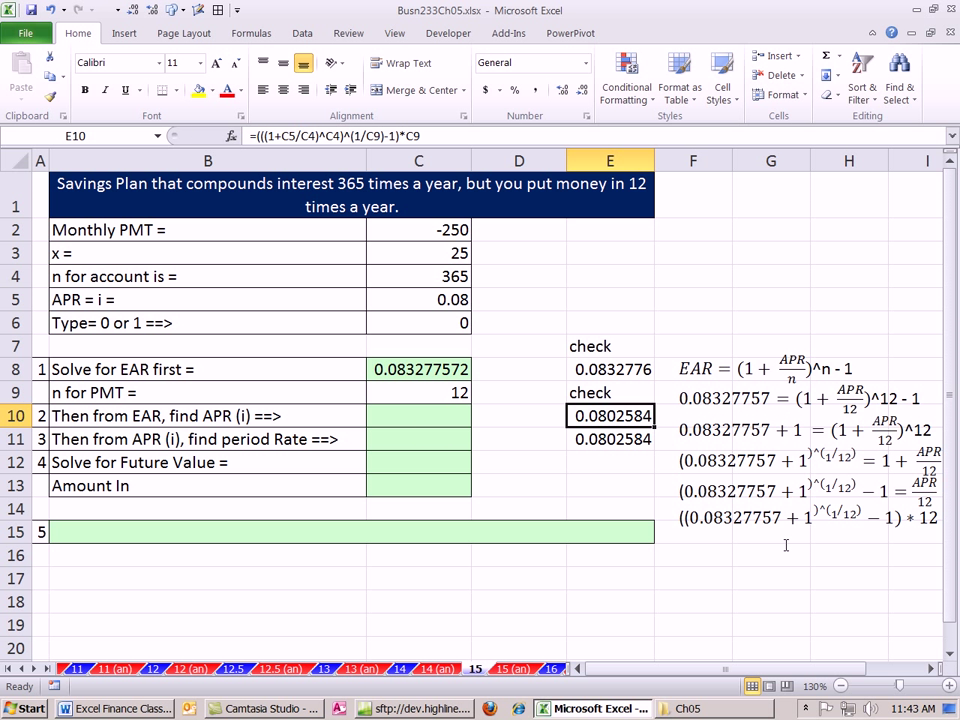
left_click(440, 418)
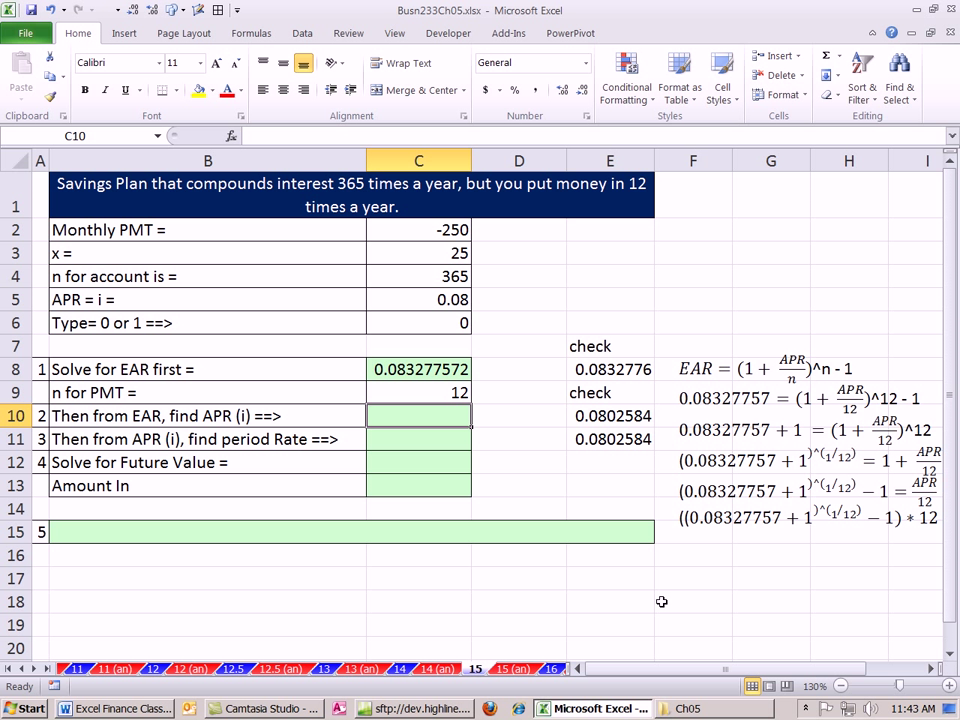
double_click(457, 369)
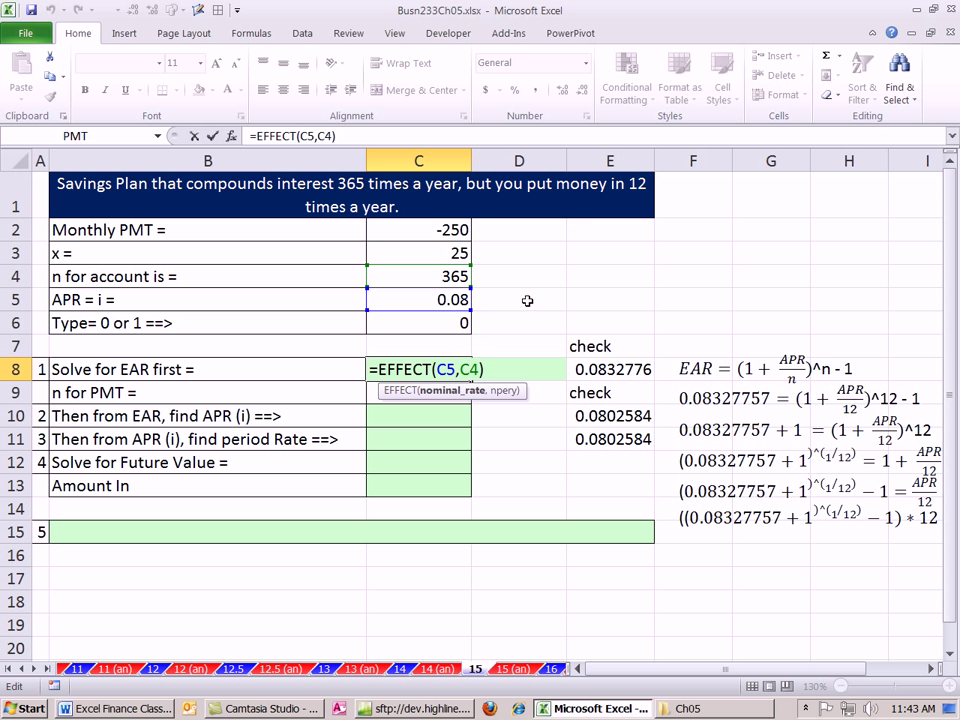
key("ctrl+Return")
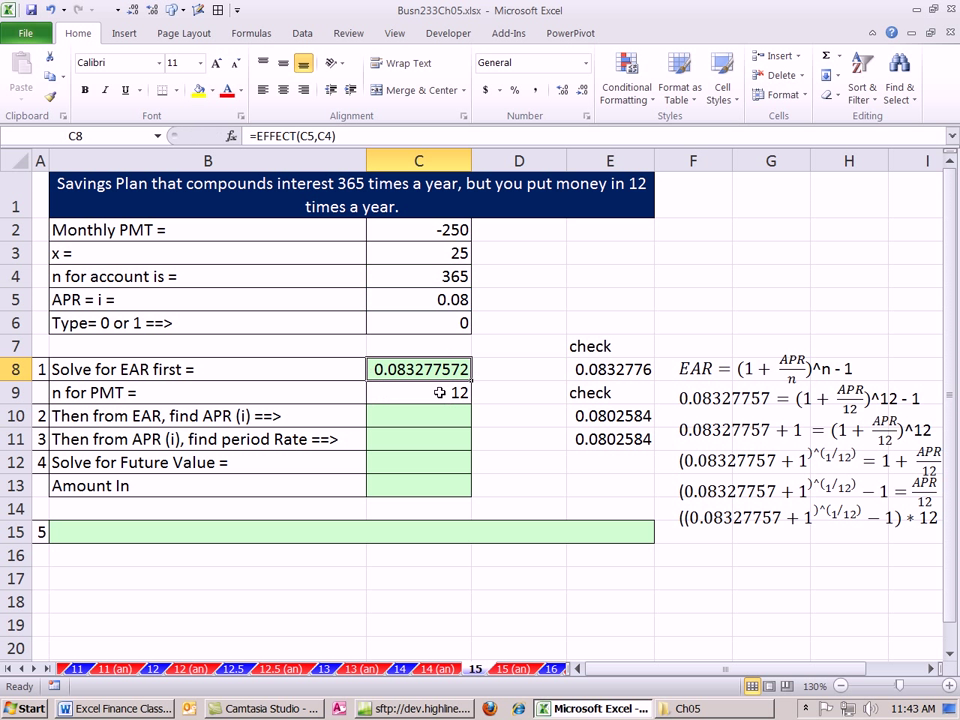
left_click(403, 417)
Enter =NOMINAL(C8,C9) in C10 to get an APR of 0.080258436
type("=no")
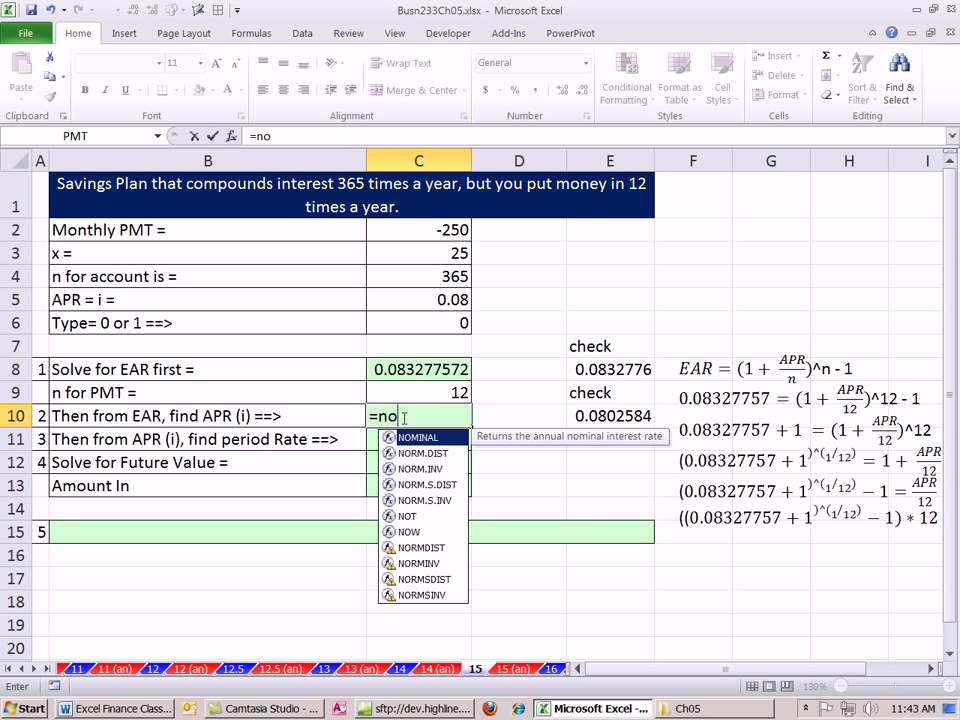
key("Tab")
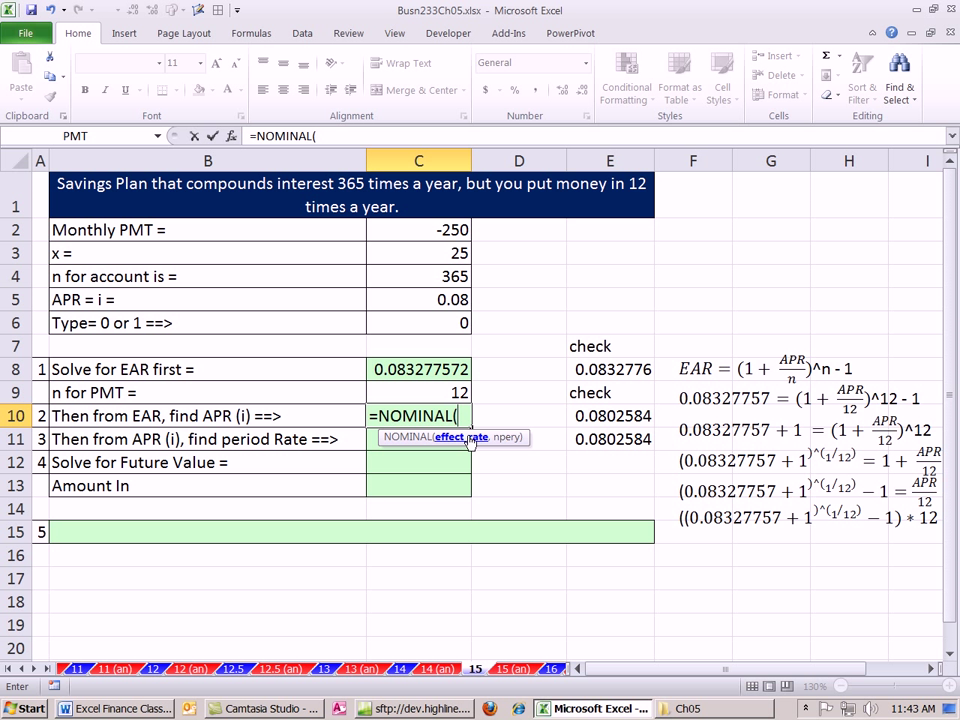
left_click(418, 368)
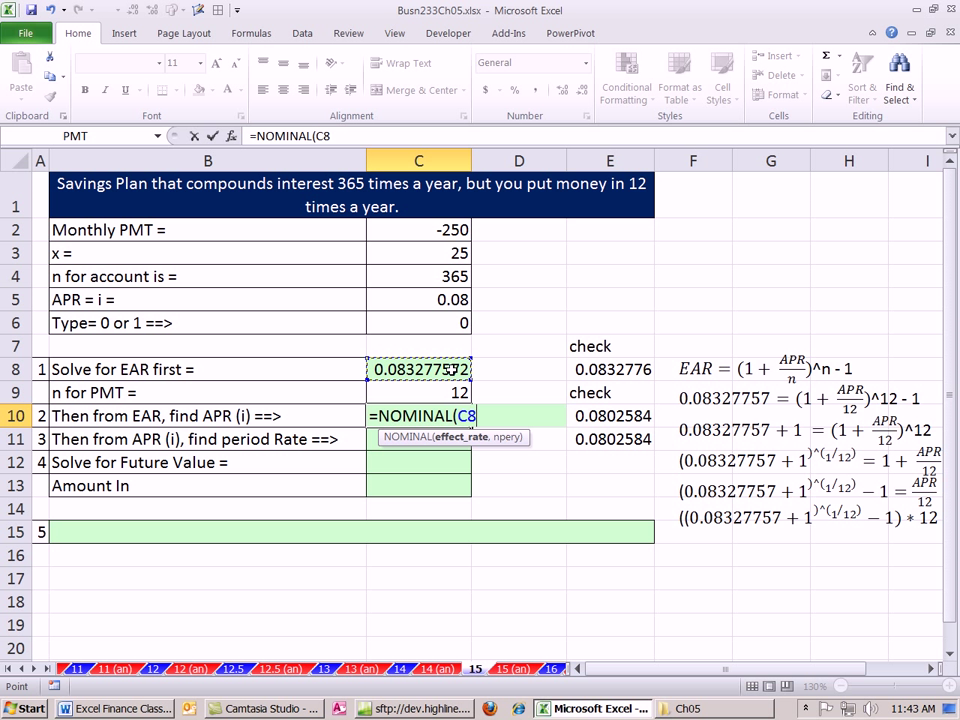
type(",")
left_click(454, 391)
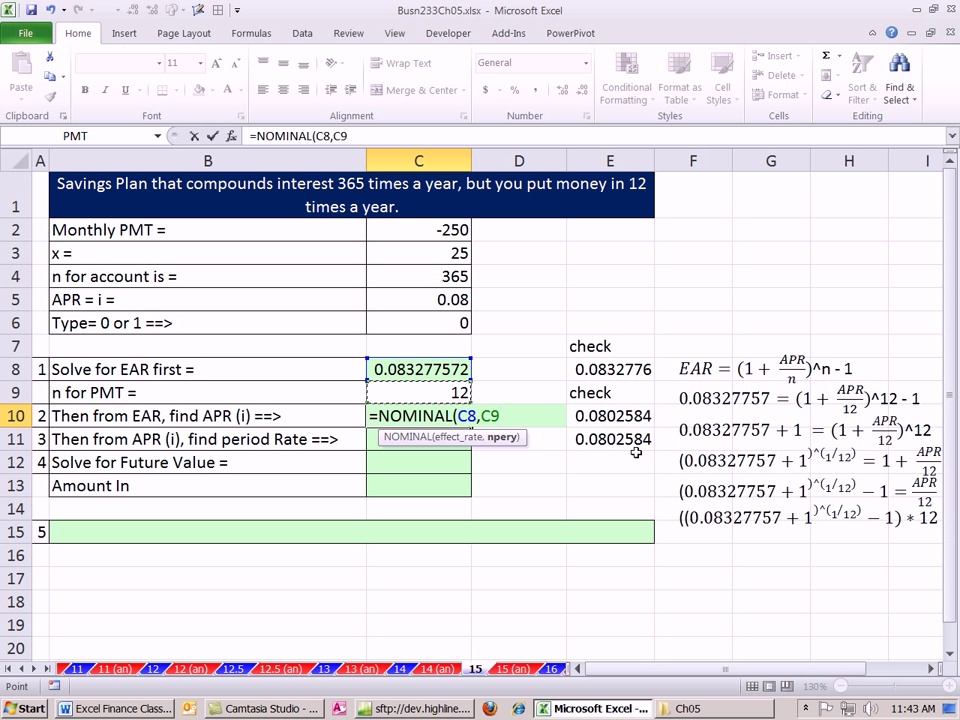
key("ctrl+Return")
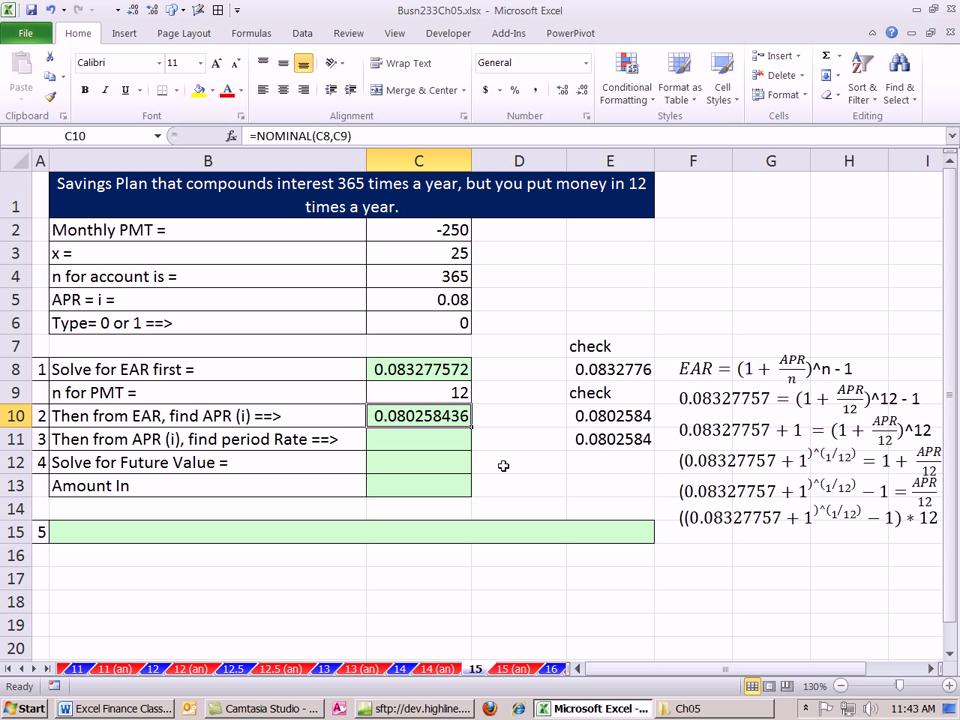
Review the EAR formula in C8 and the APR formula in C10
left_click(401, 438)
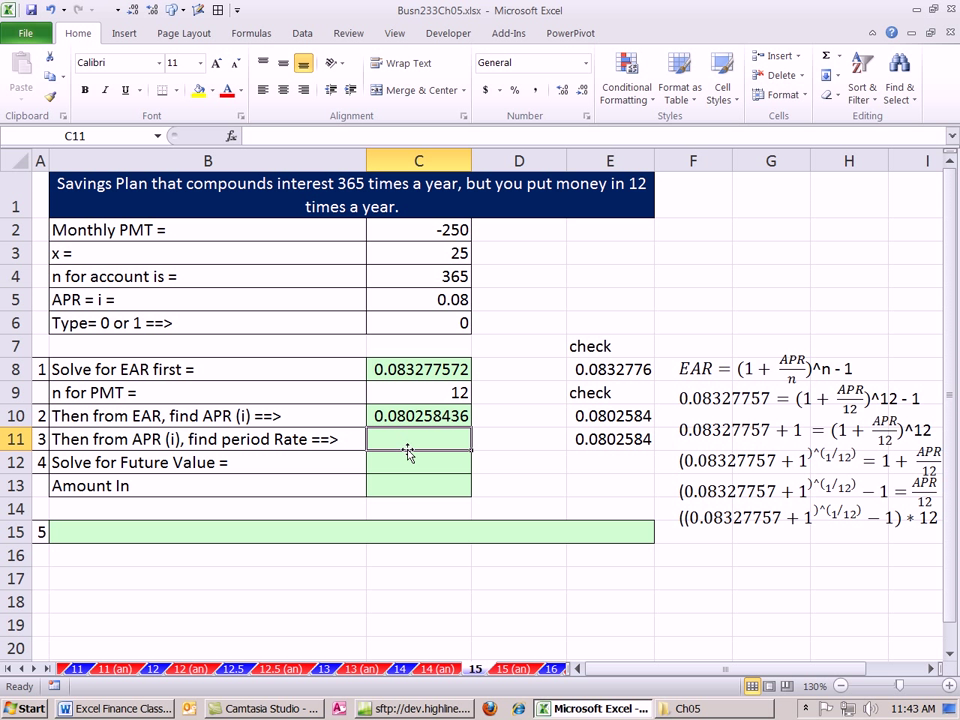
double_click(439, 369)
left_click(418, 415)
double_click(418, 415)
Enter =C10/C9 in C11, replacing the hard-coded 12, giving a period rate of 0.006688203
left_click(421, 437)
type("=C10/12")
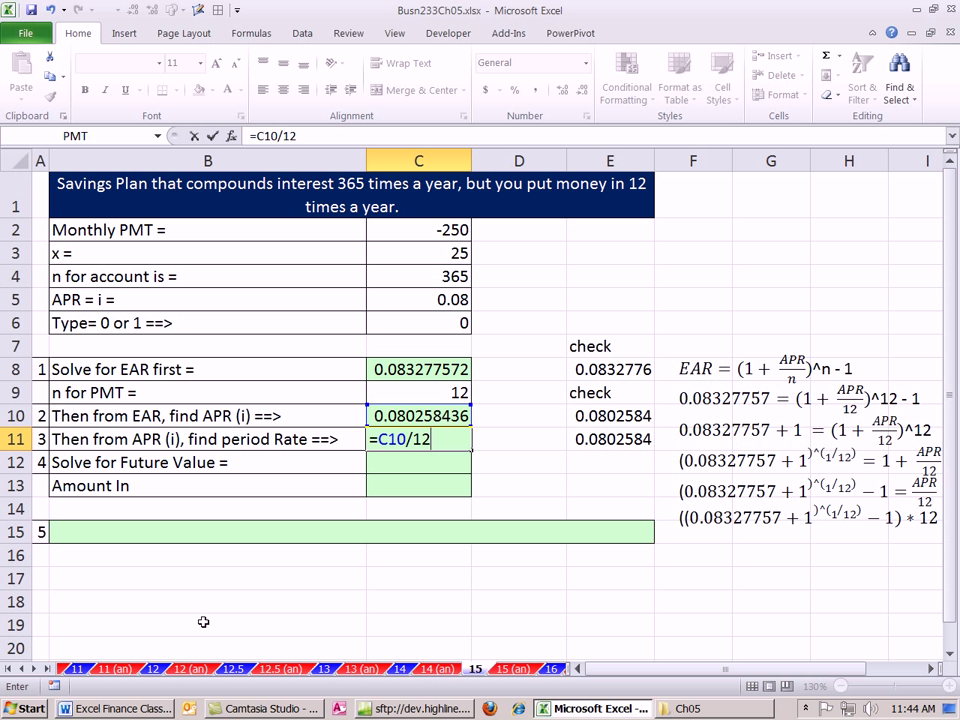
left_click_drag(413, 439, 432, 439)
left_click(435, 392)
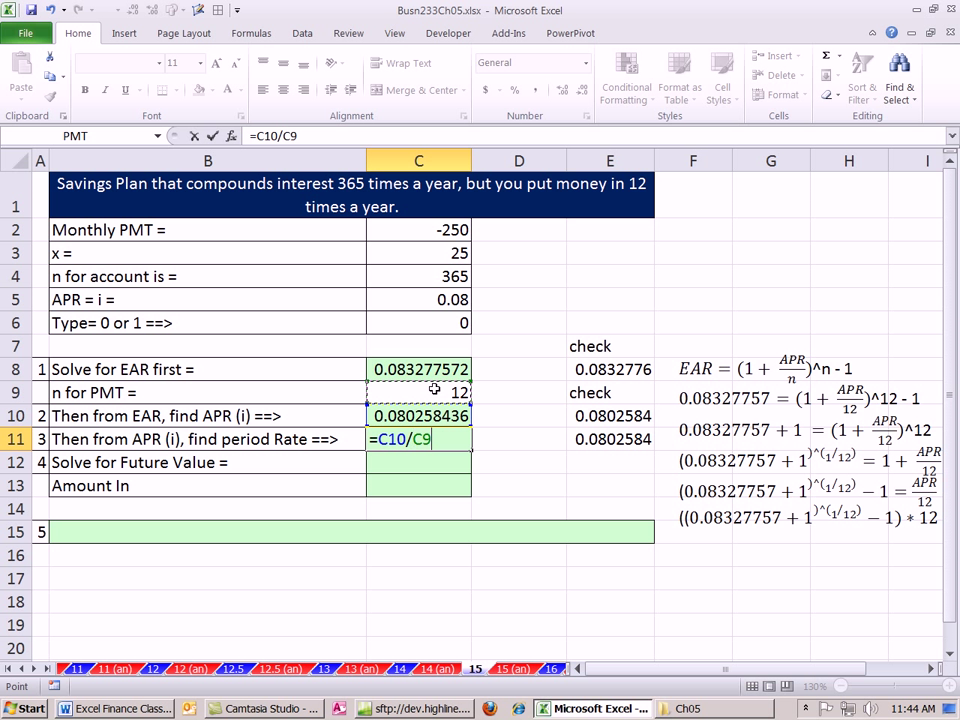
key("Return")
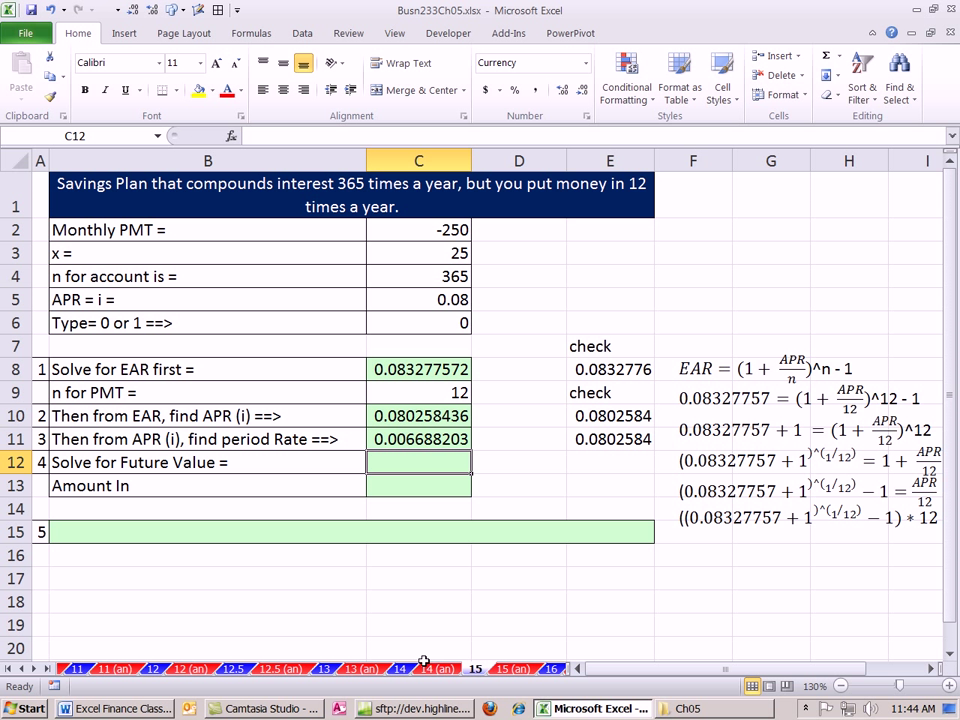
Enter =FV(C11,C9*C3,C2) in C12, returning a future value of $238,757.59
type("=")
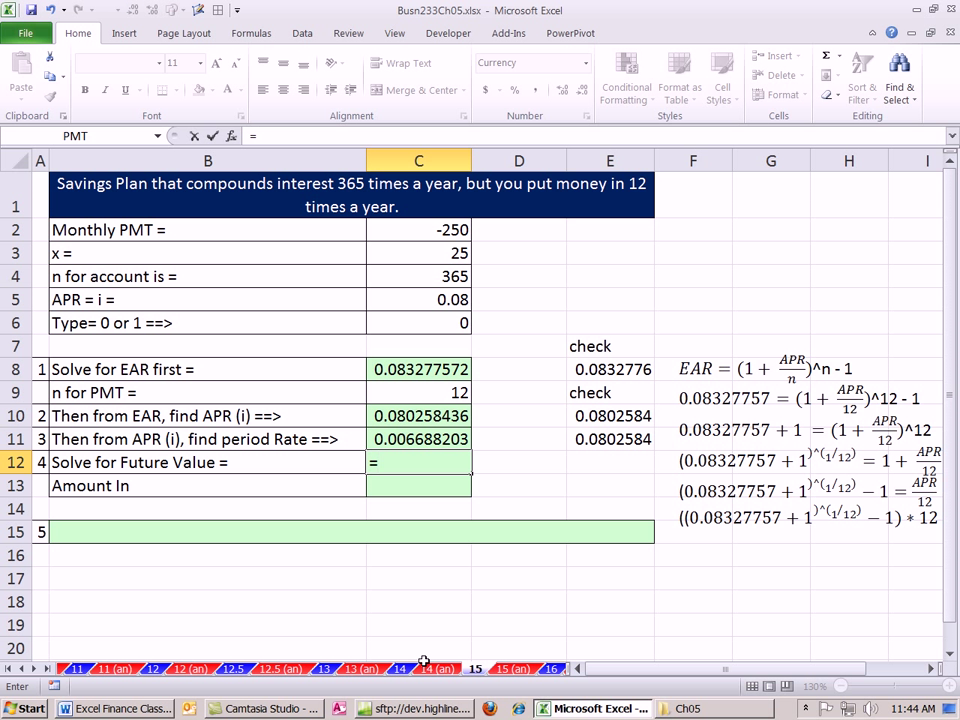
type("FV(")
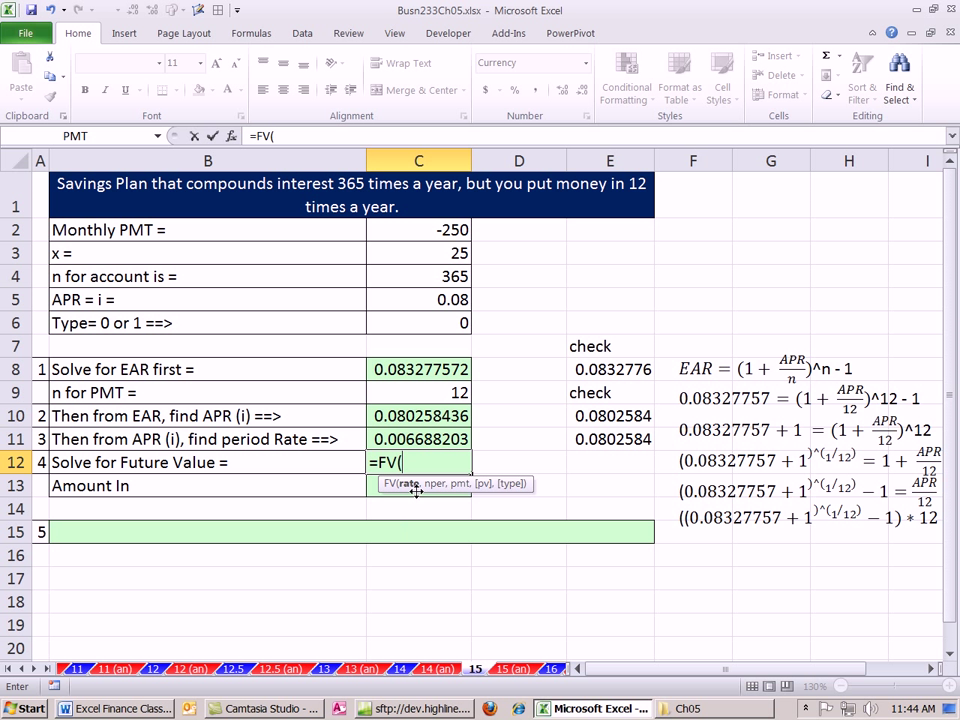
left_click(424, 438)
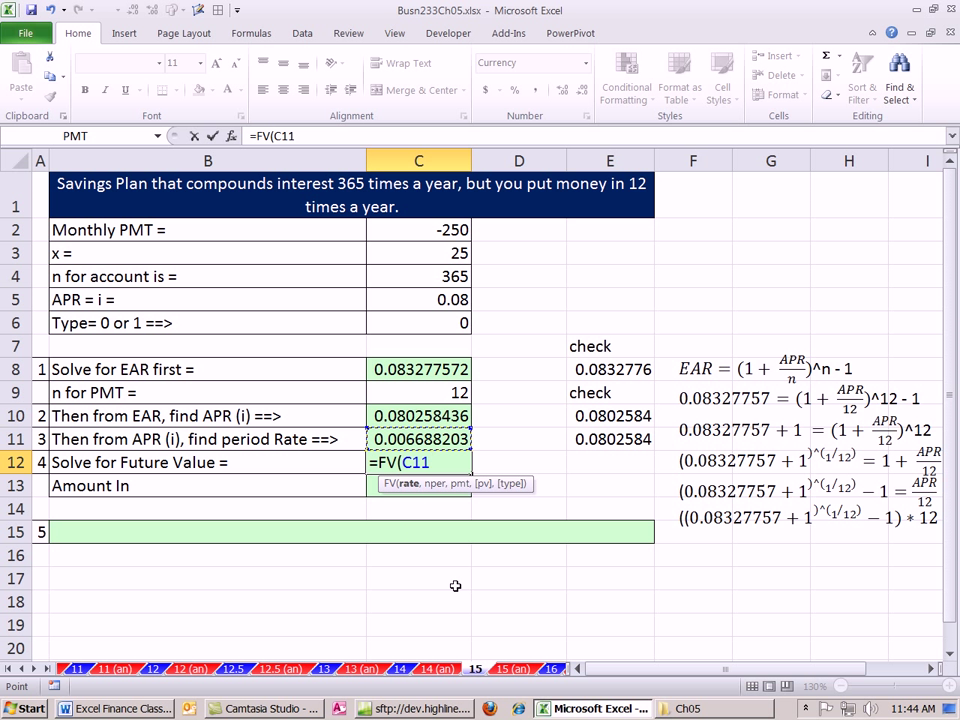
type(",")
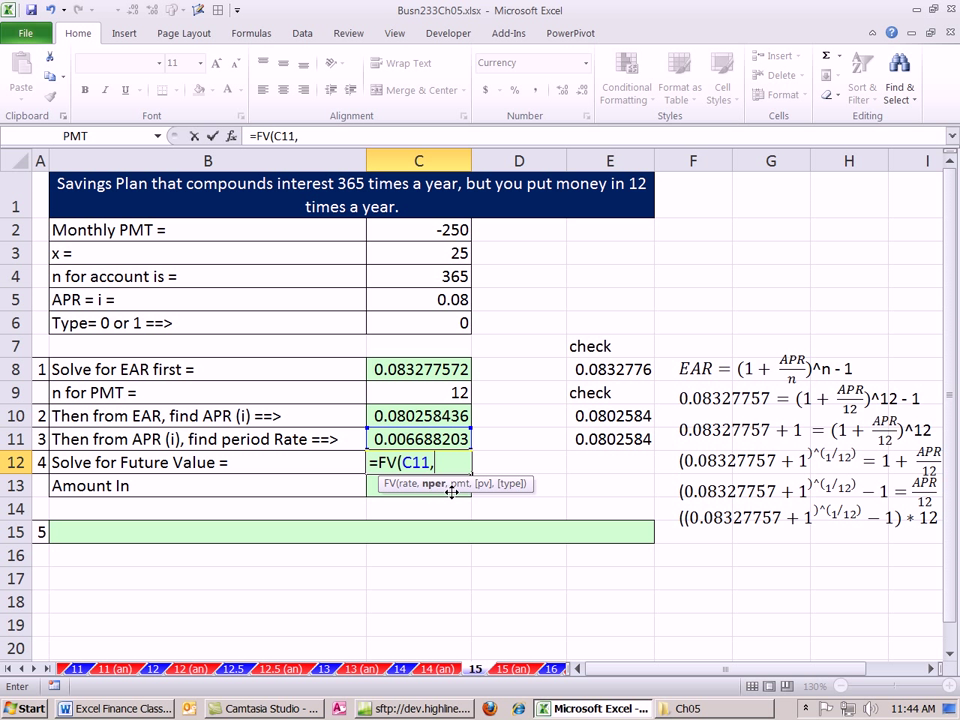
left_click(430, 391)
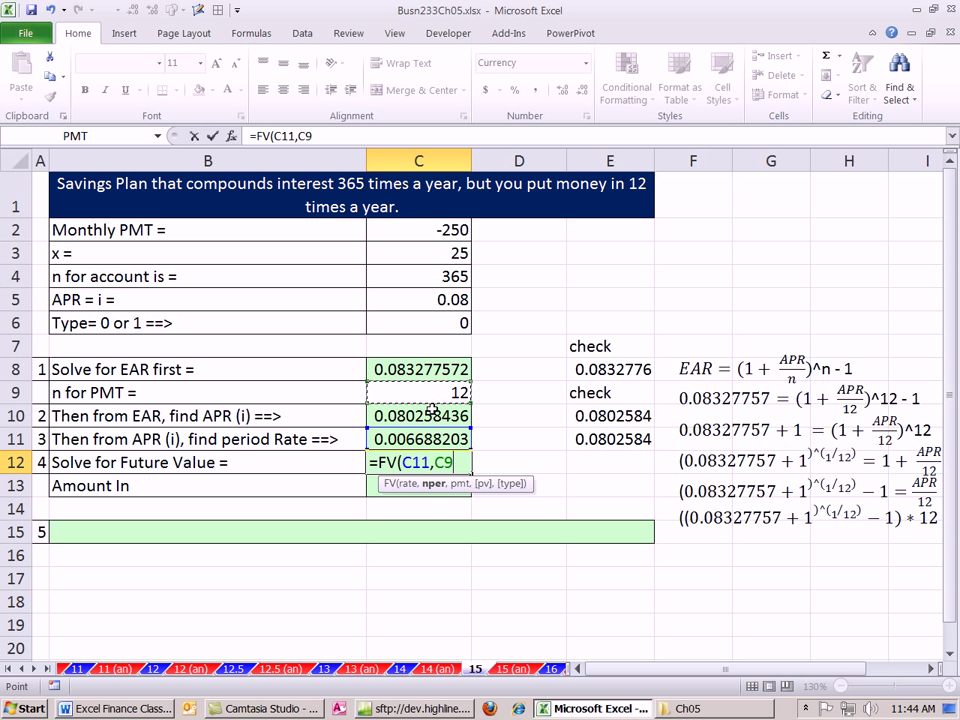
type("*")
left_click(435, 250)
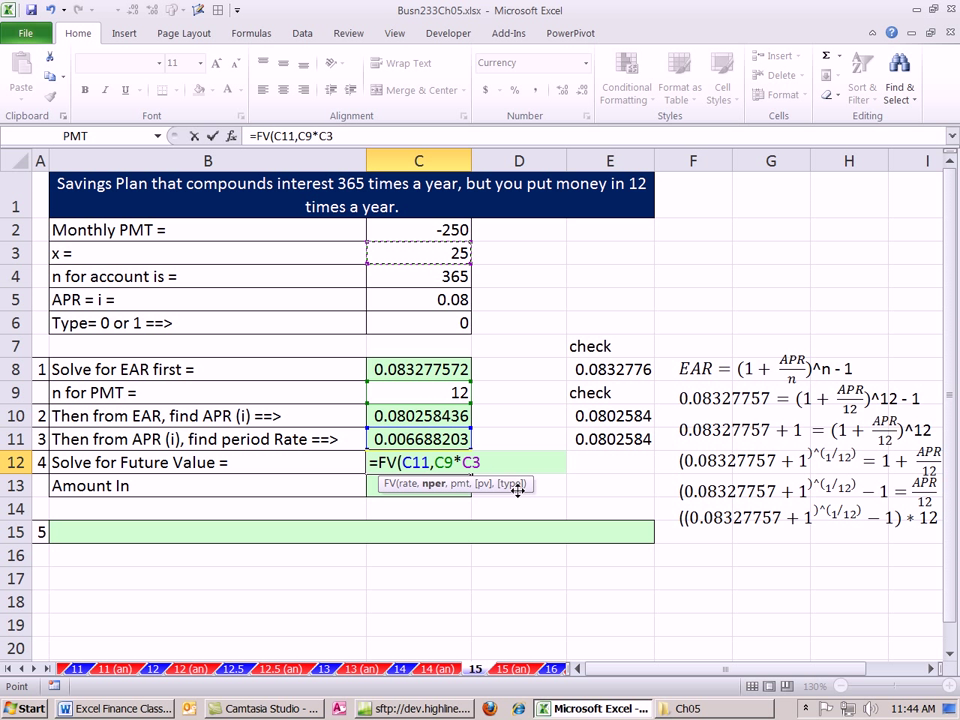
type(",")
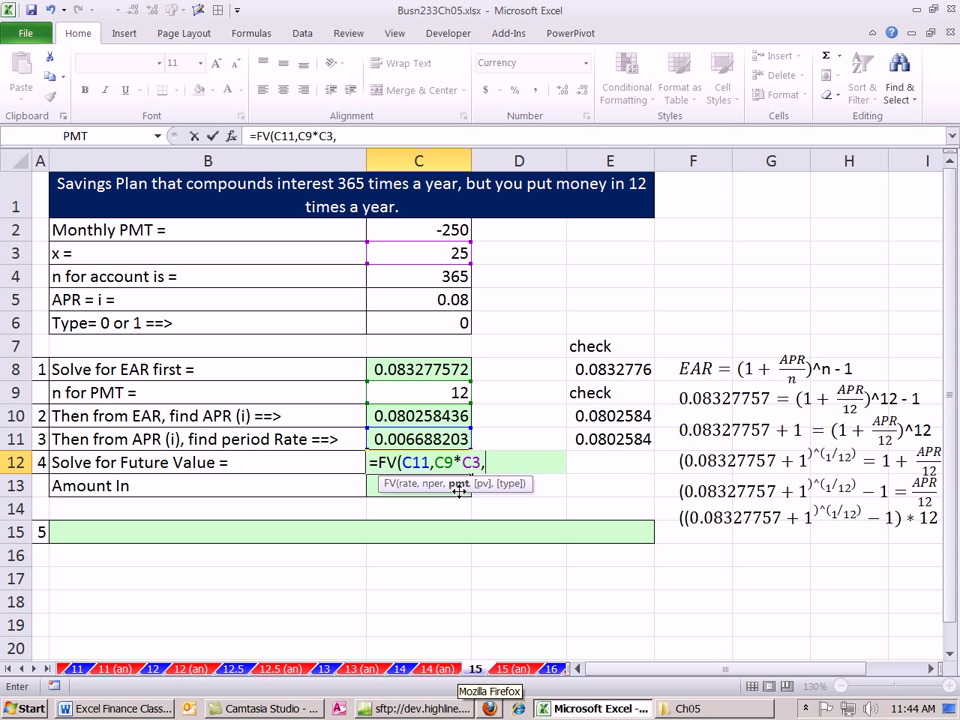
left_click(445, 229)
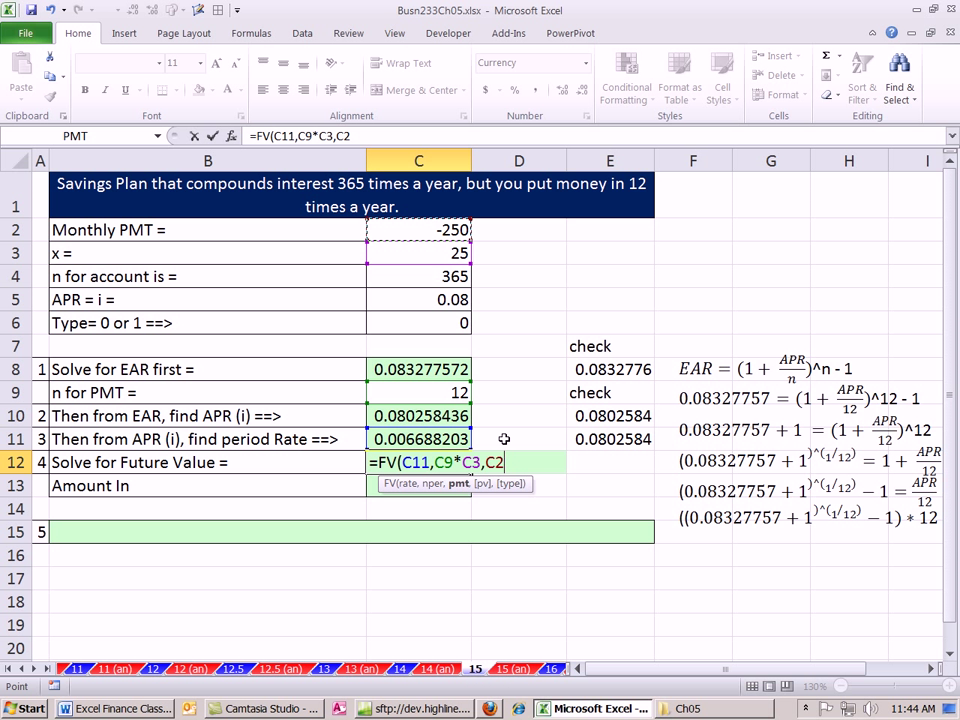
type(",")
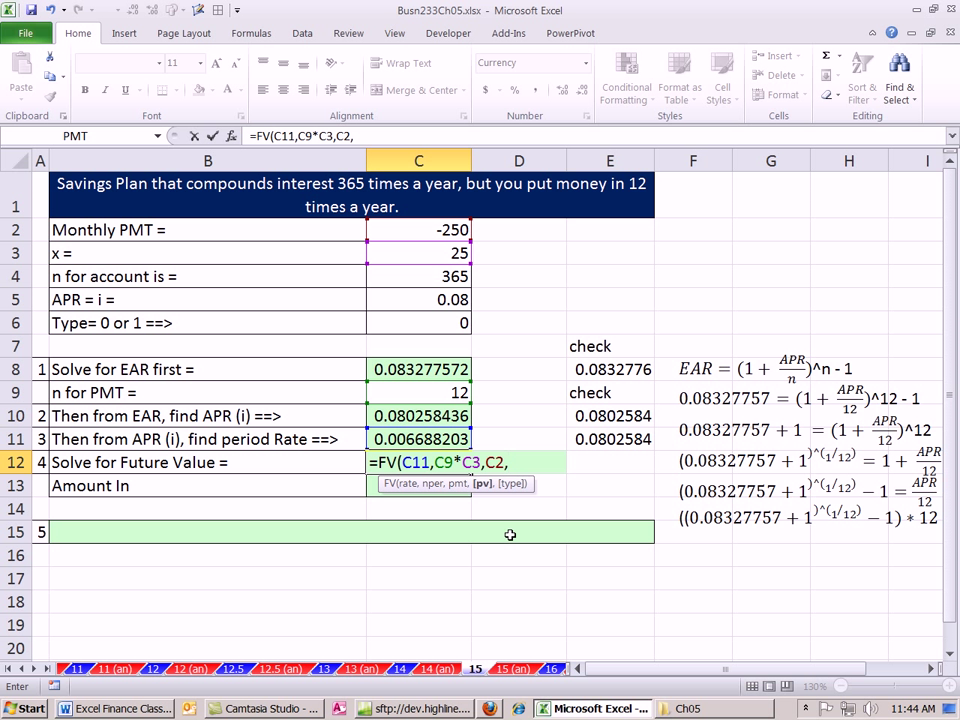
type(",")
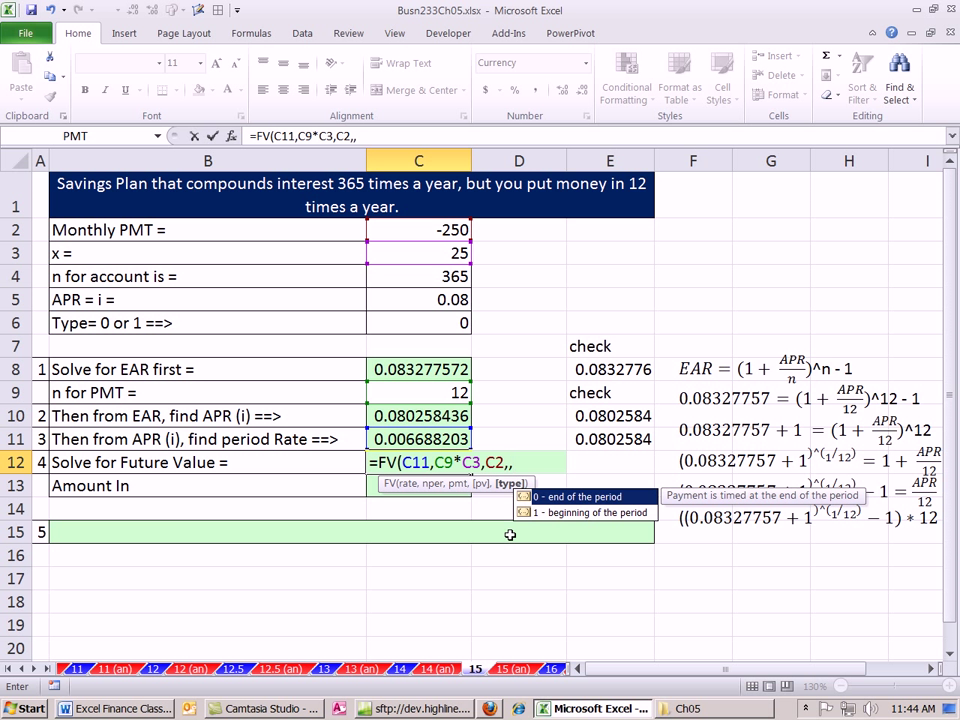
key("BackSpace")
key("BackSpace")
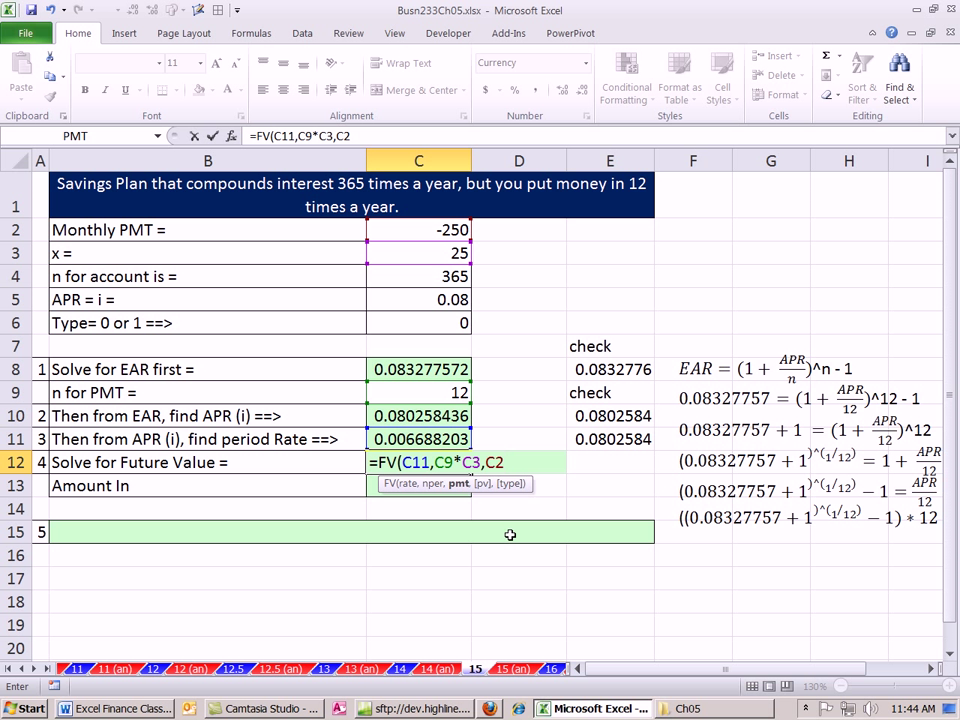
key("Return")
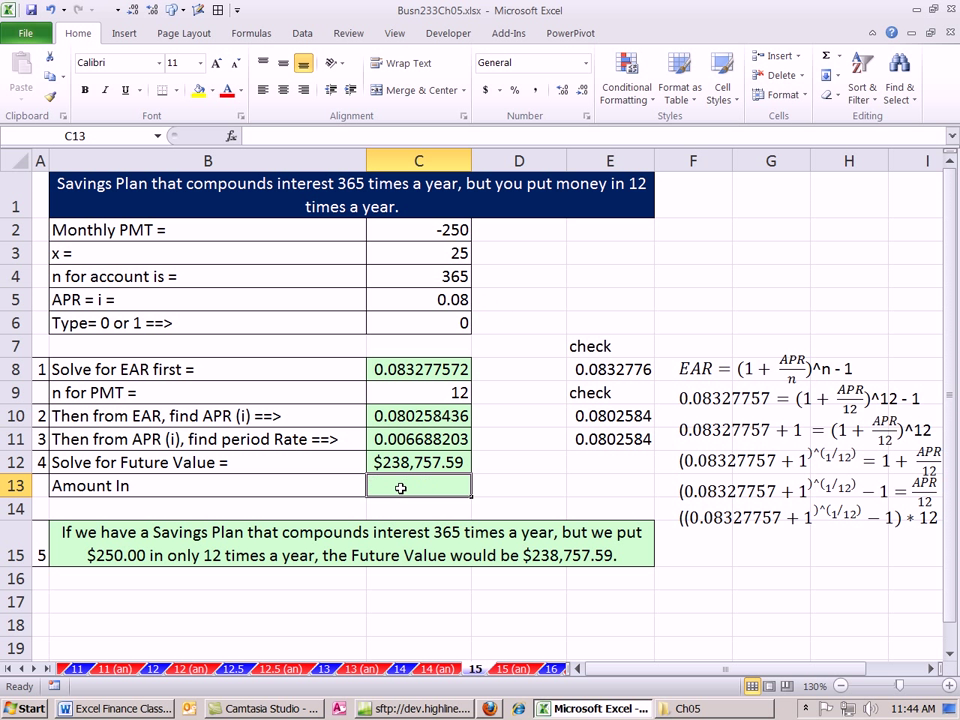
Enter =C9*C3*C2 in C13 for a total Amount In of -75000
type("=")
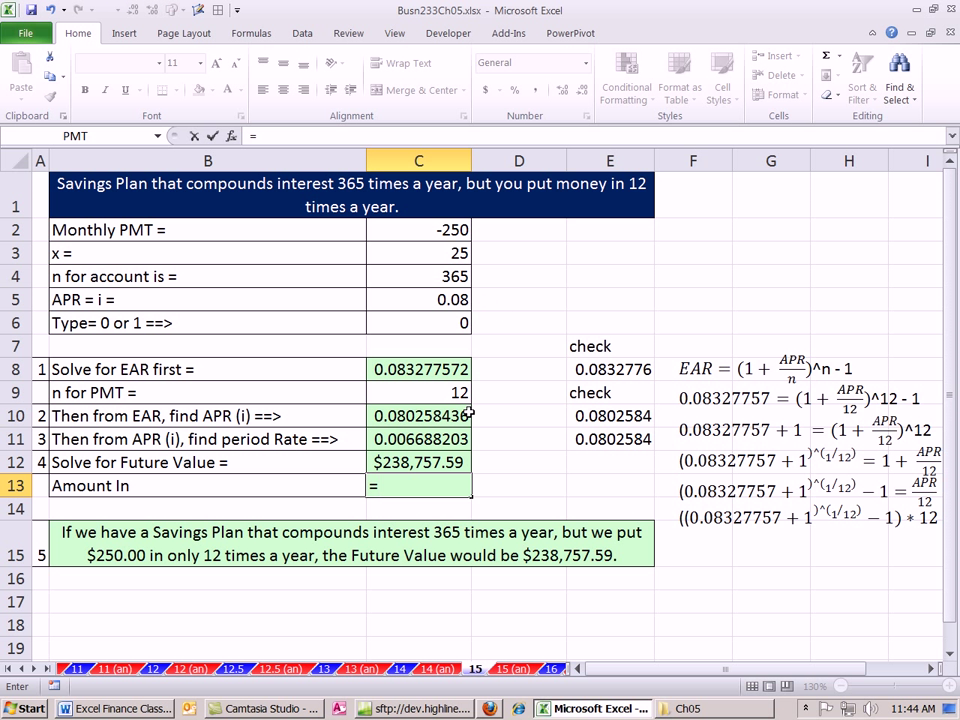
left_click(404, 397)
type("*")
left_click(445, 257)
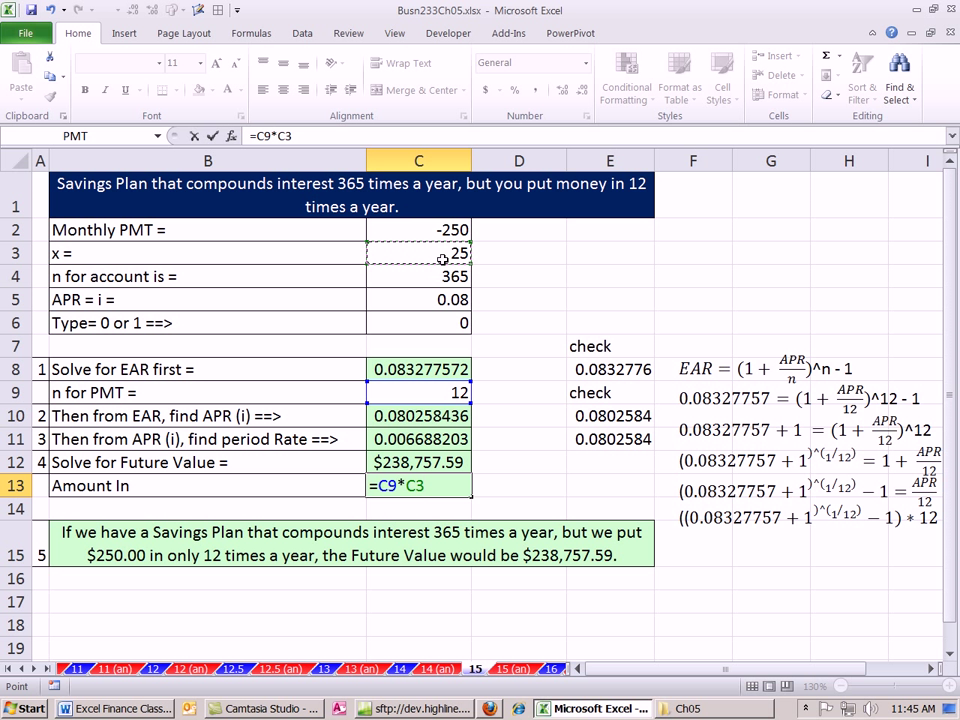
type("*")
left_click(440, 227)
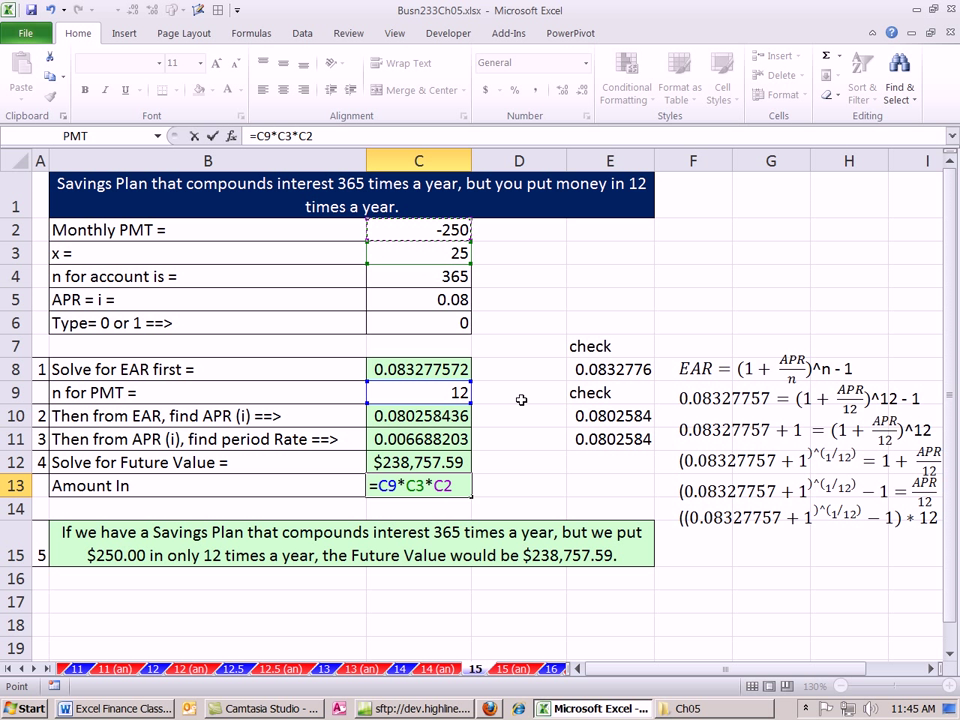
key("ctrl+Return")
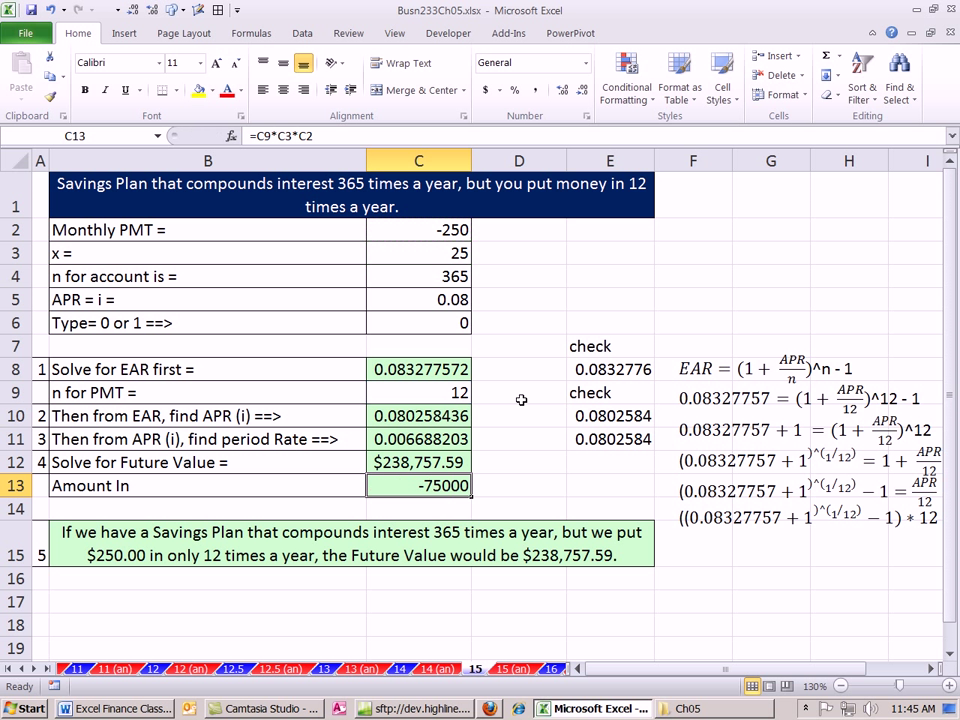
Format C13 as Currency with no symbol, 2 decimals and minus-sign negatives, showing -75,000.00
left_click(536, 91)
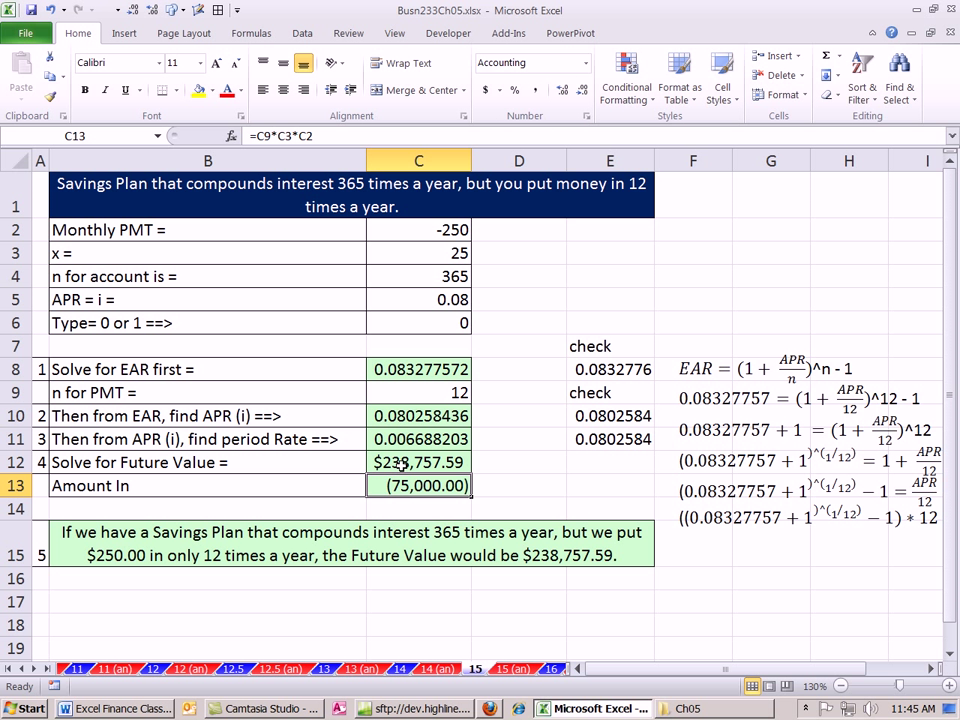
key("ctrl+1")
left_click_drag(401, 155, 325, 222)
left_click(252, 305)
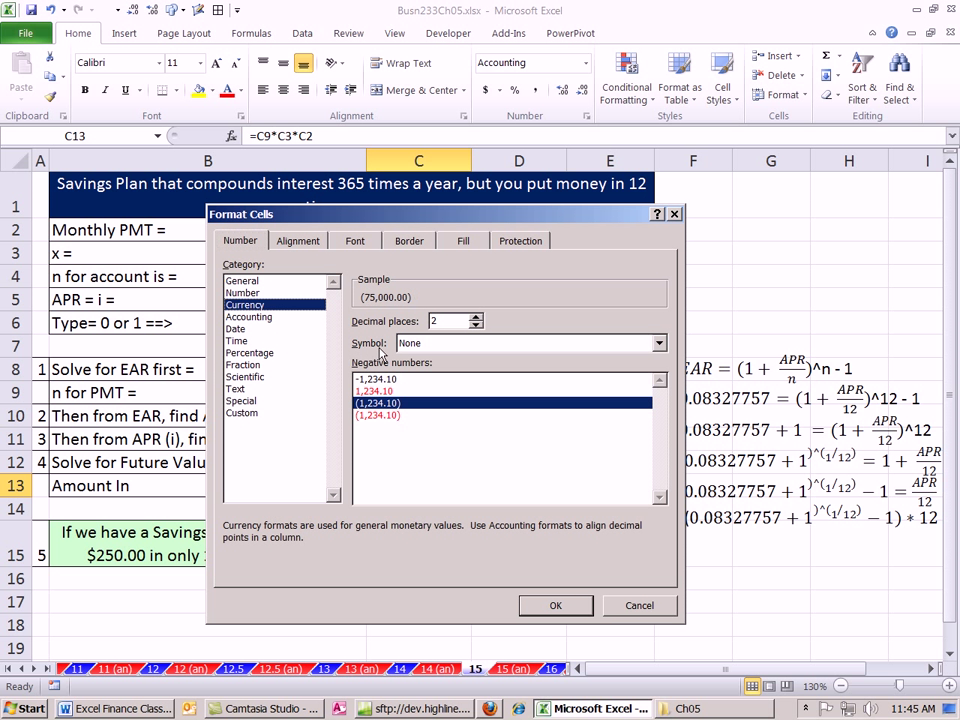
left_click(368, 380)
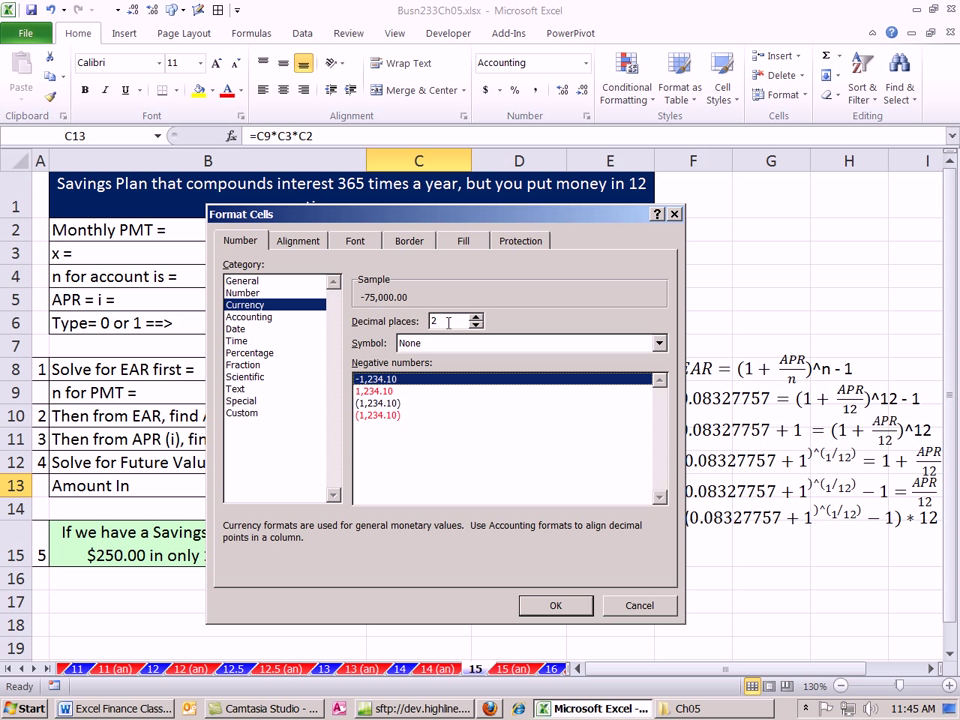
left_click(555, 606)
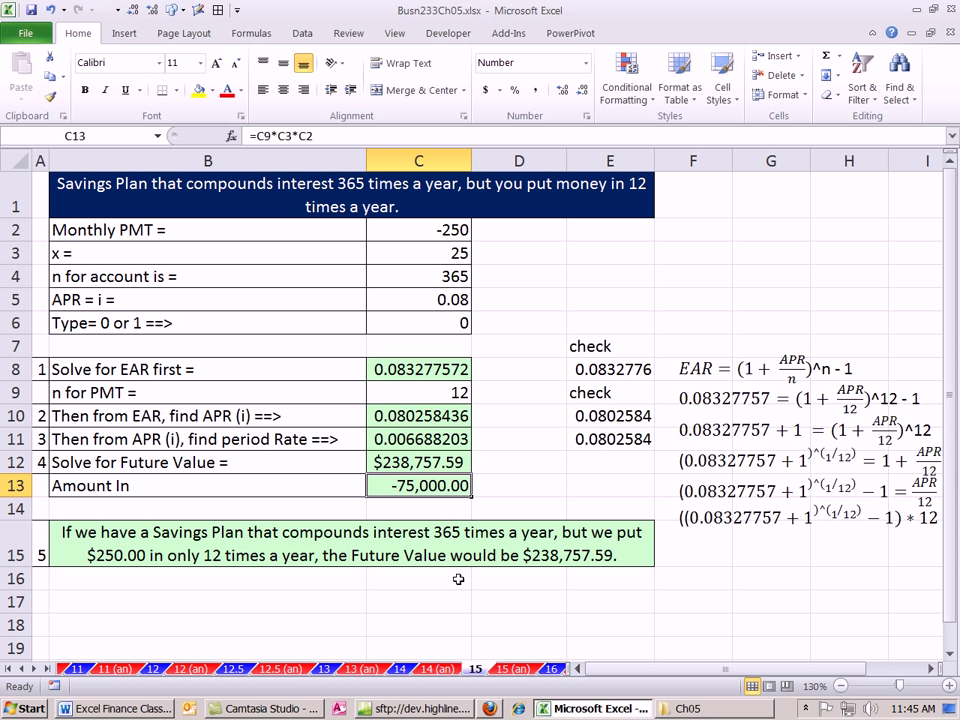
left_click(424, 596)
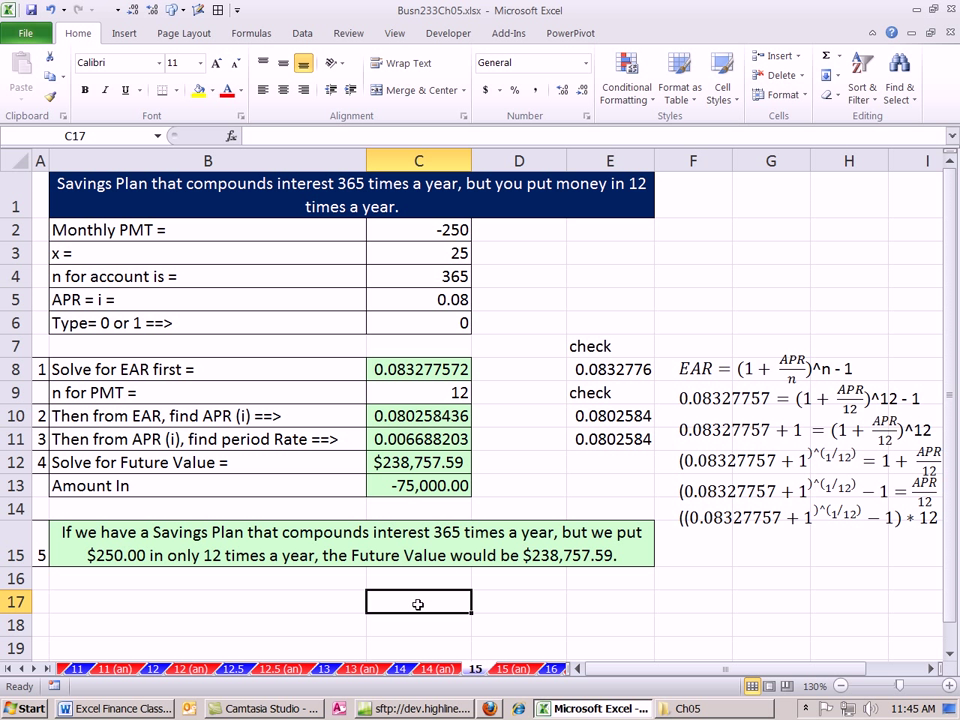